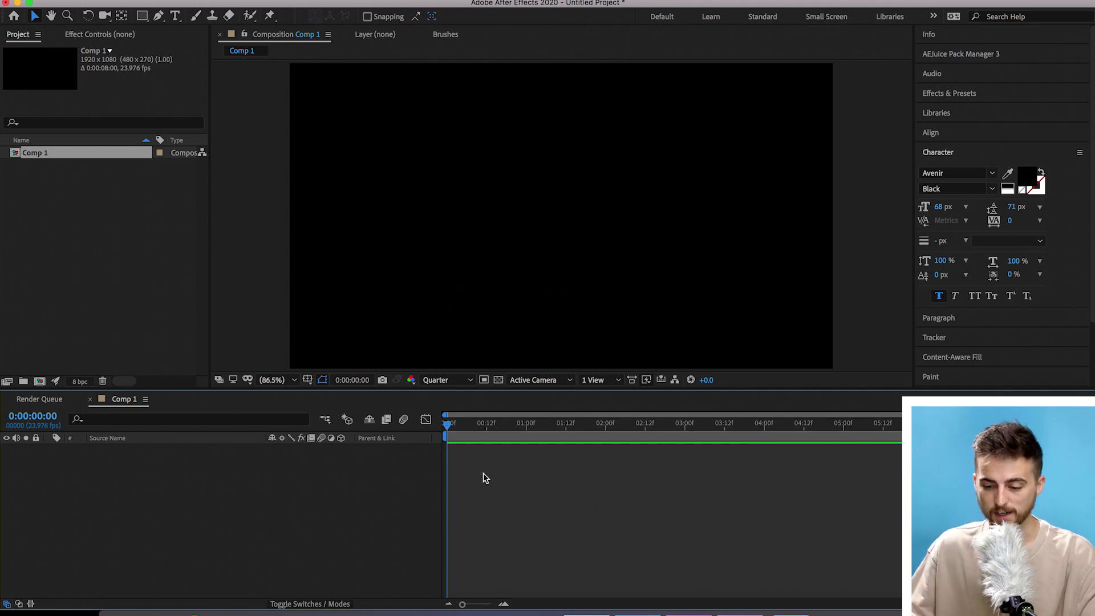
Add a text layer reading AWESOME to Comp 1.
click(175, 16)
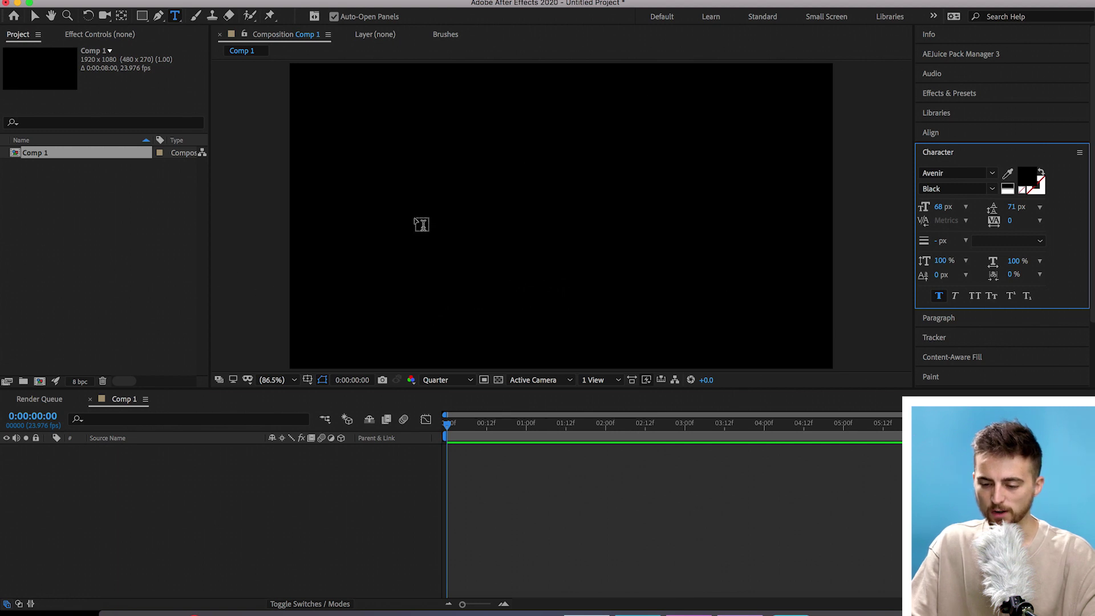
click(415, 216)
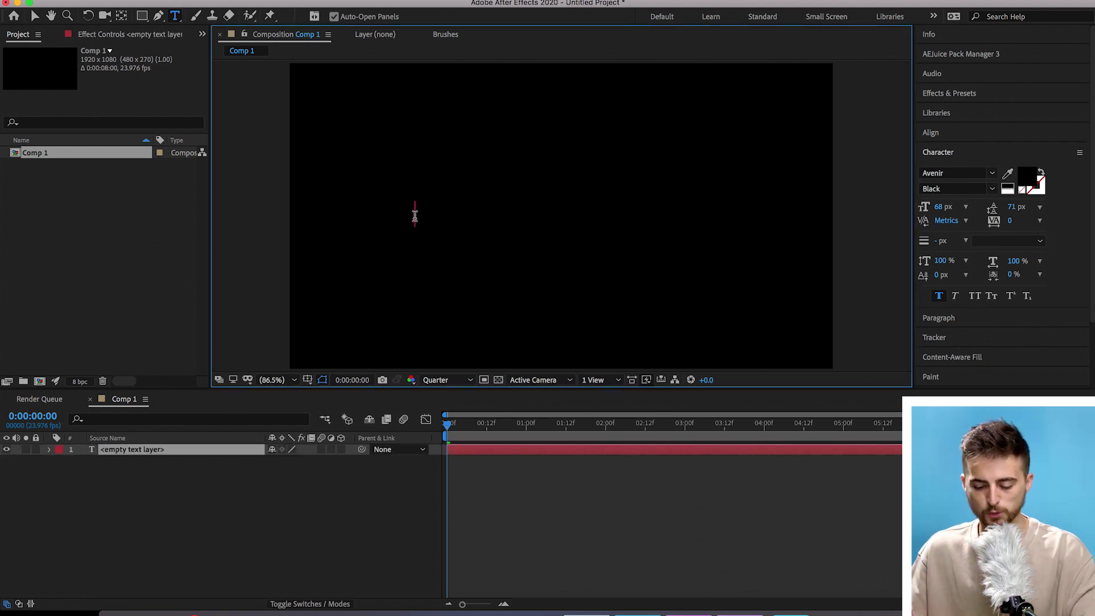
text(AWESOME)
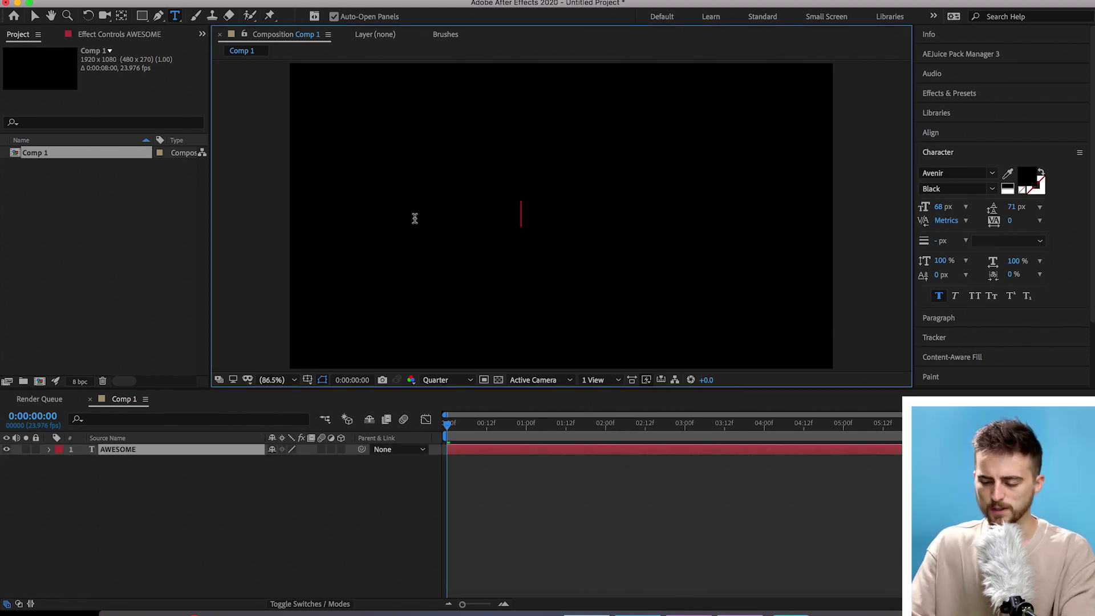
Set the AWESOME text's fill colour to white (FFFFFF) and its font size to 114 px.
double_click(415, 218)
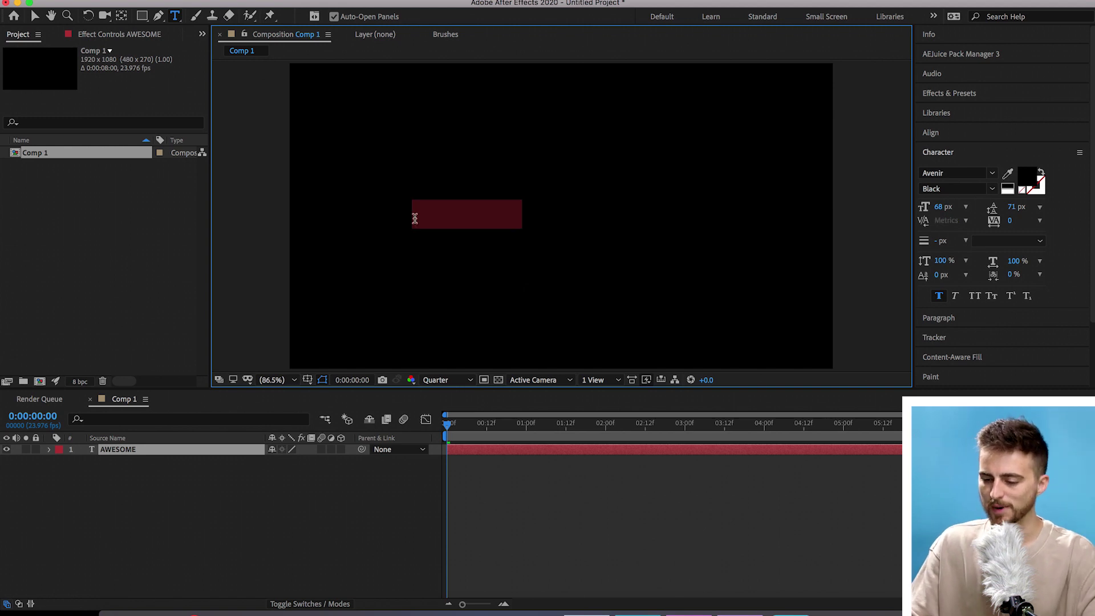
click(1024, 178)
drag(624, 284, 444, 113)
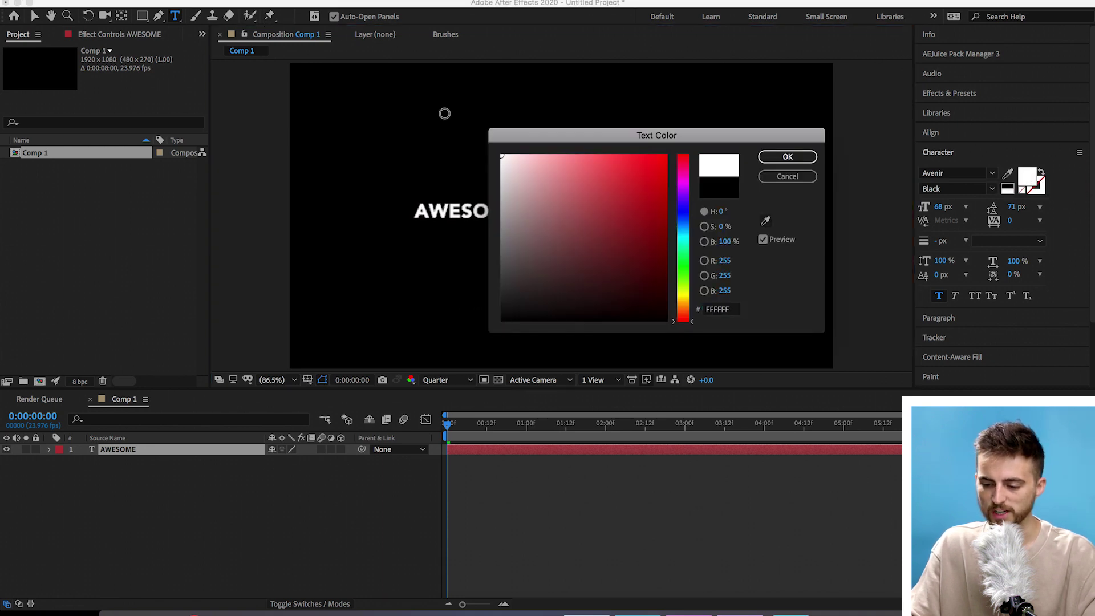
click(781, 159)
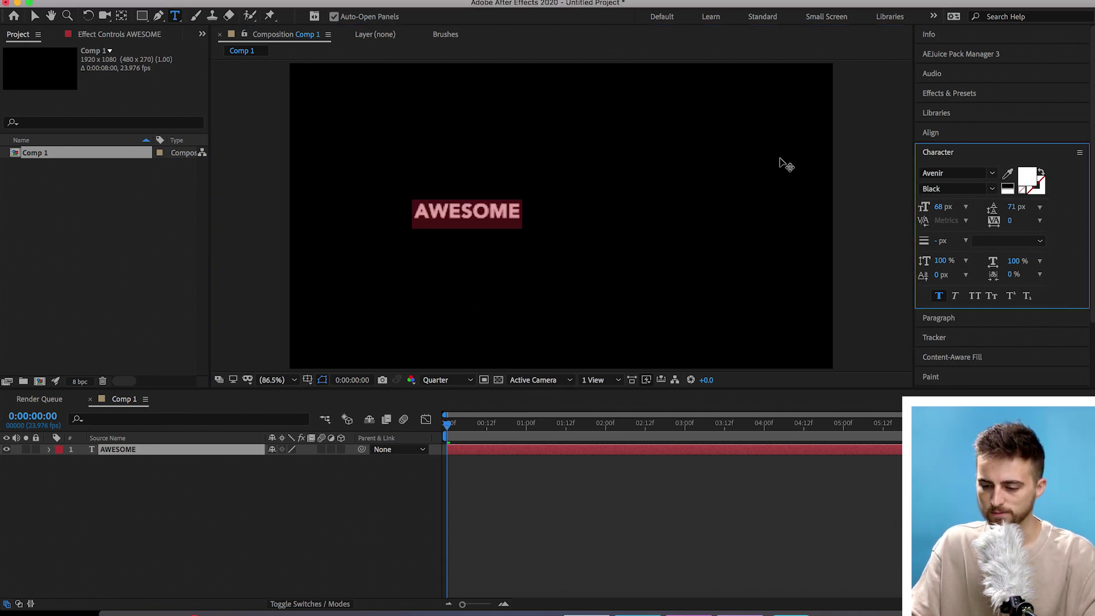
drag(942, 206, 972, 206)
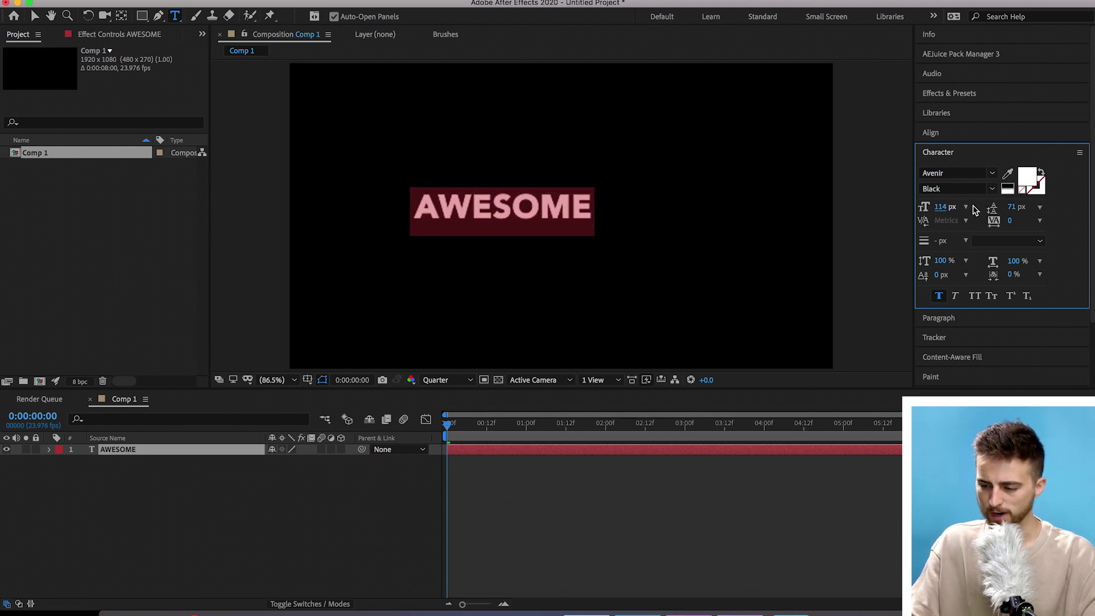
Move the AWESOME text slightly up and to the left in the composition.
click(34, 16)
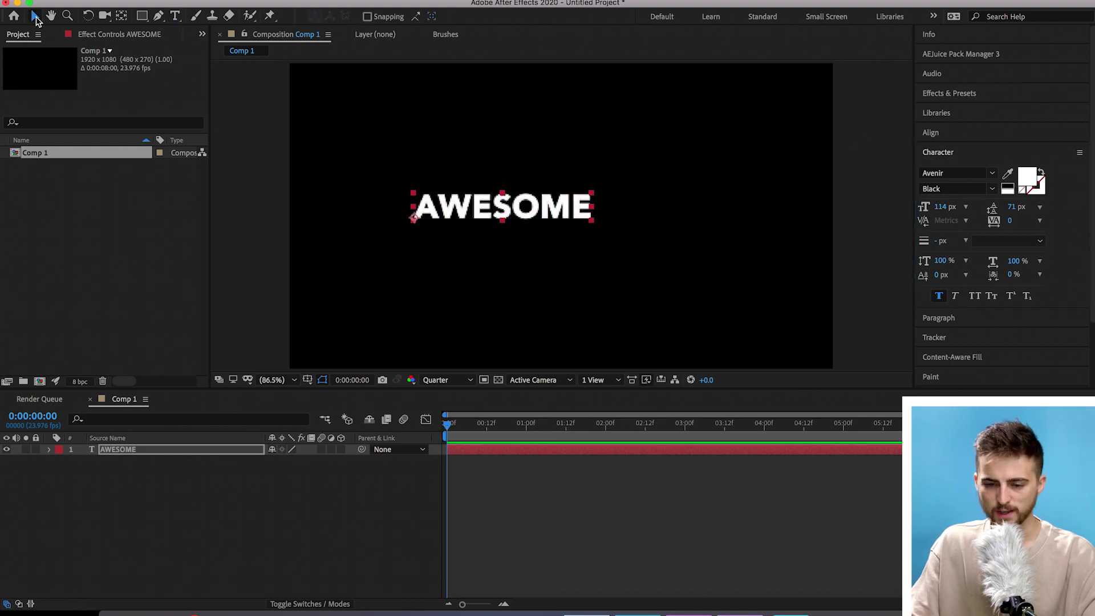
mouse_move(516, 215)
mouse_down()
mouse_move(491, 195)
mouse_move(506, 198)
mouse_up()
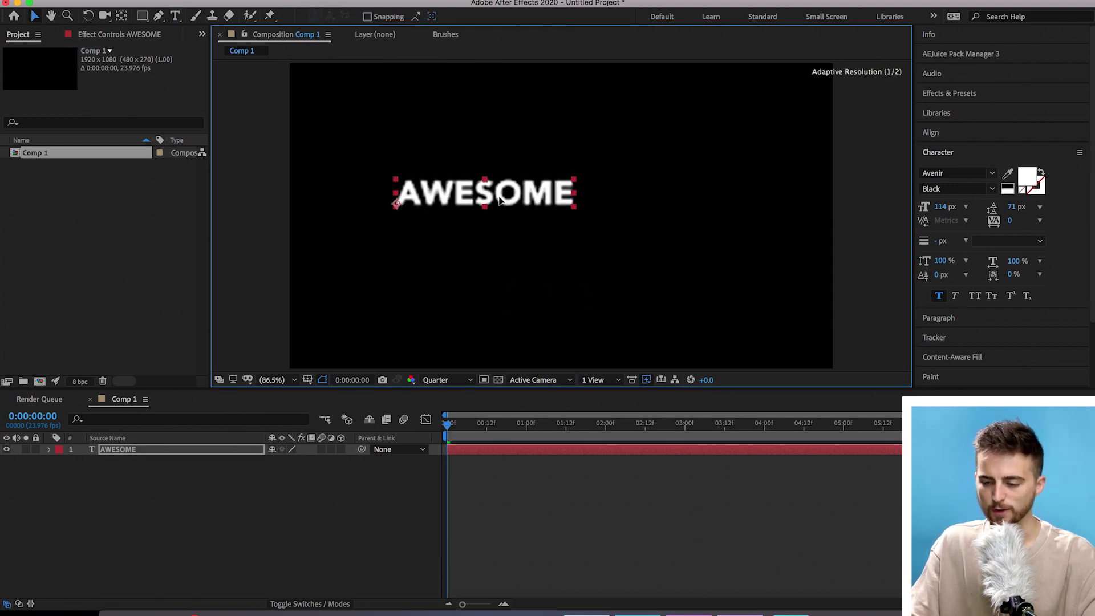
click(239, 529)
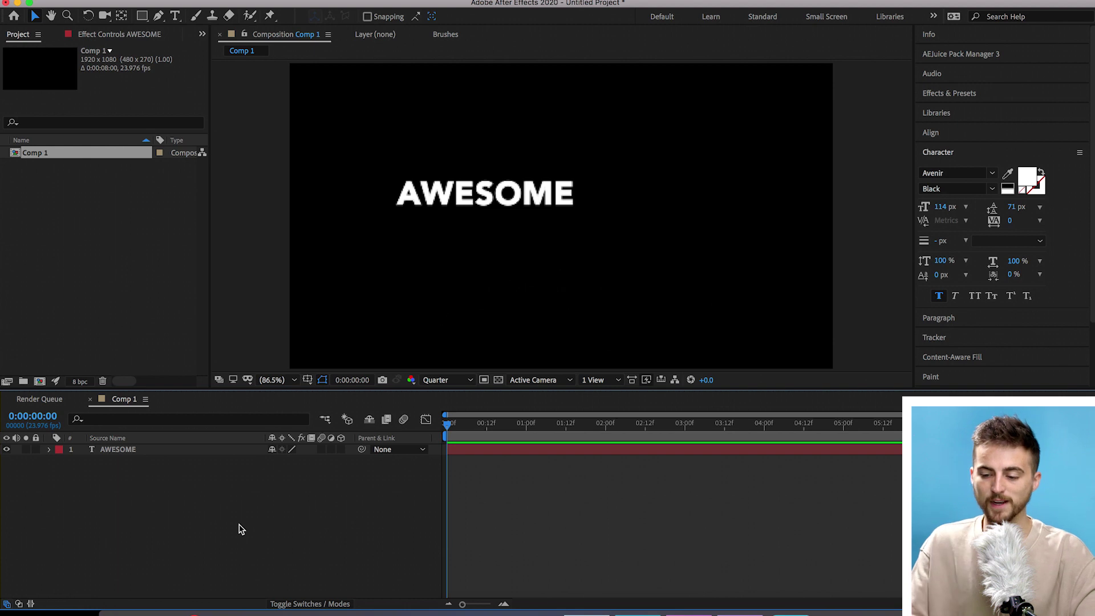
Duplicate the AWESOME text layer and change the copy's text to STOMP.
click(114, 451)
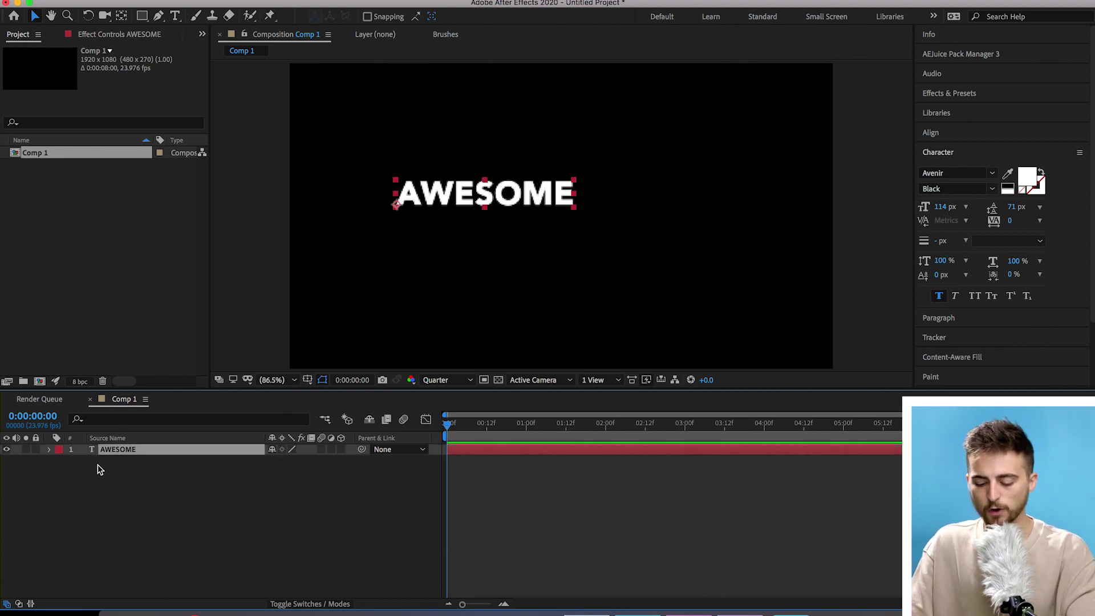
key(ctrl+d)
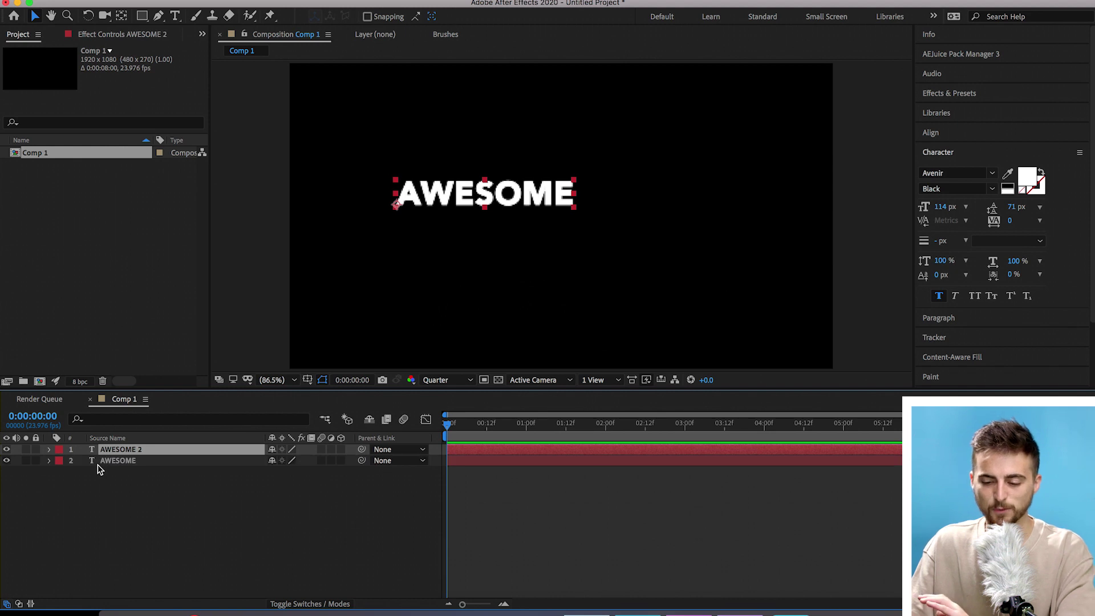
double_click(125, 450)
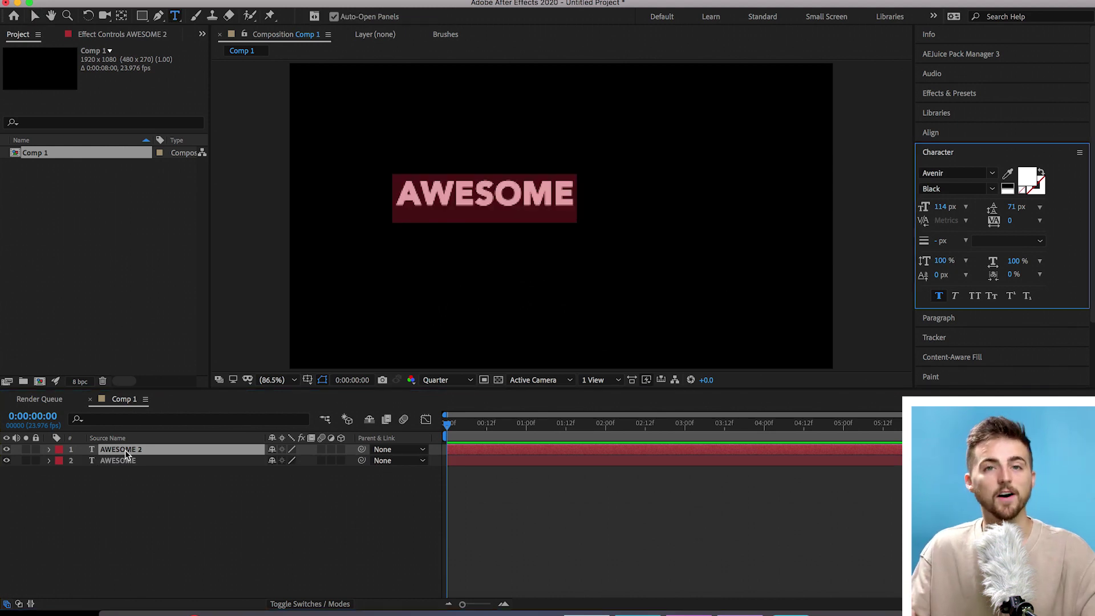
text(TOMP)
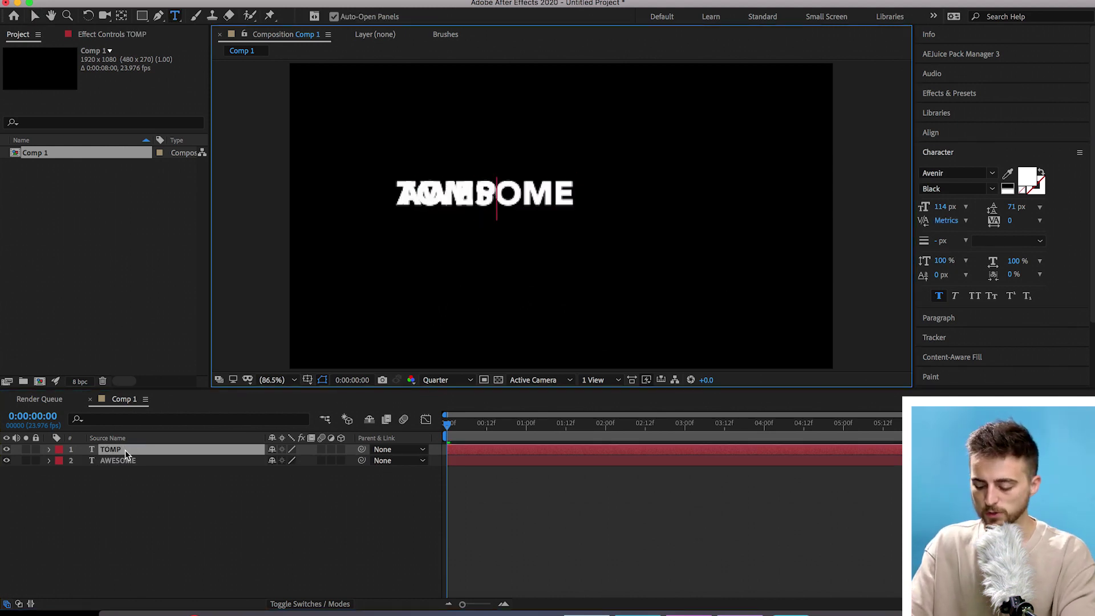
key(Home)
text(S)
click(191, 436)
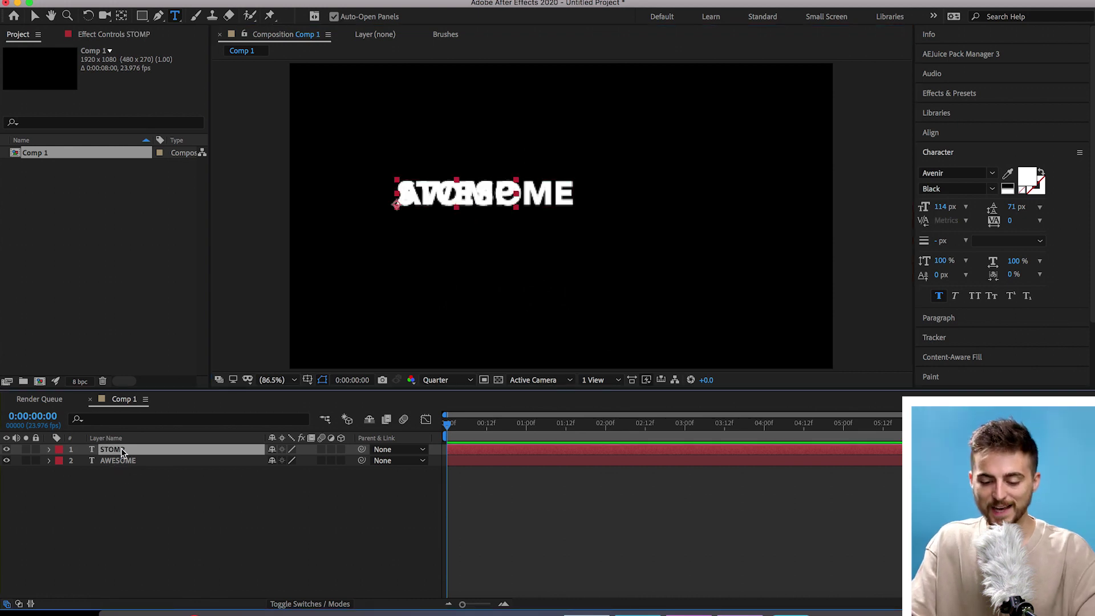
Set the STOMP layer's X position to 1043.3 so it follows AWESOME on the same line.
key(p)
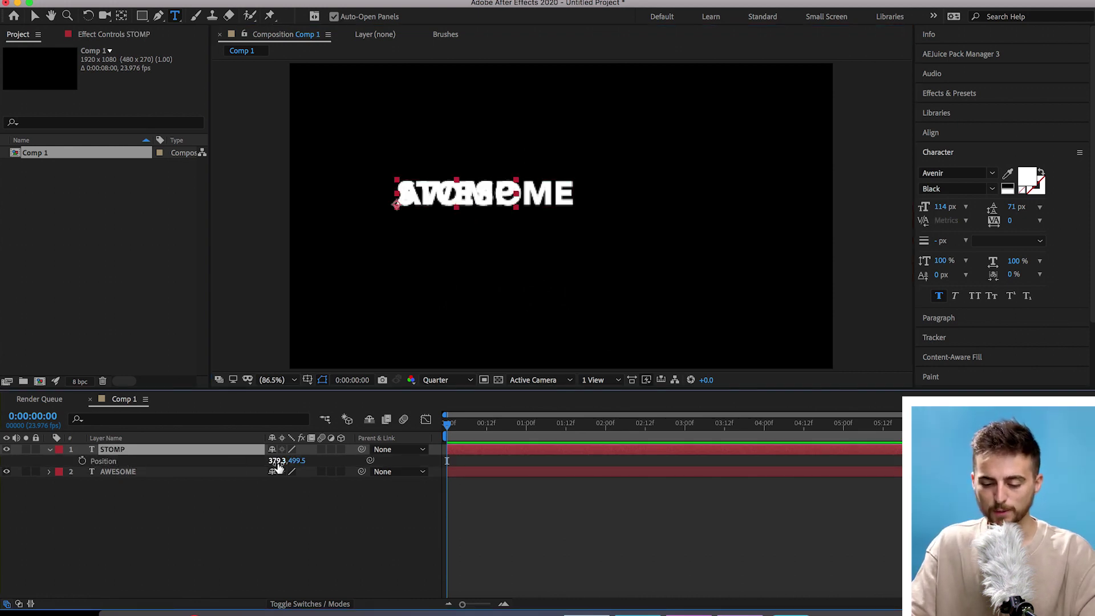
drag(278, 461, 711, 459)
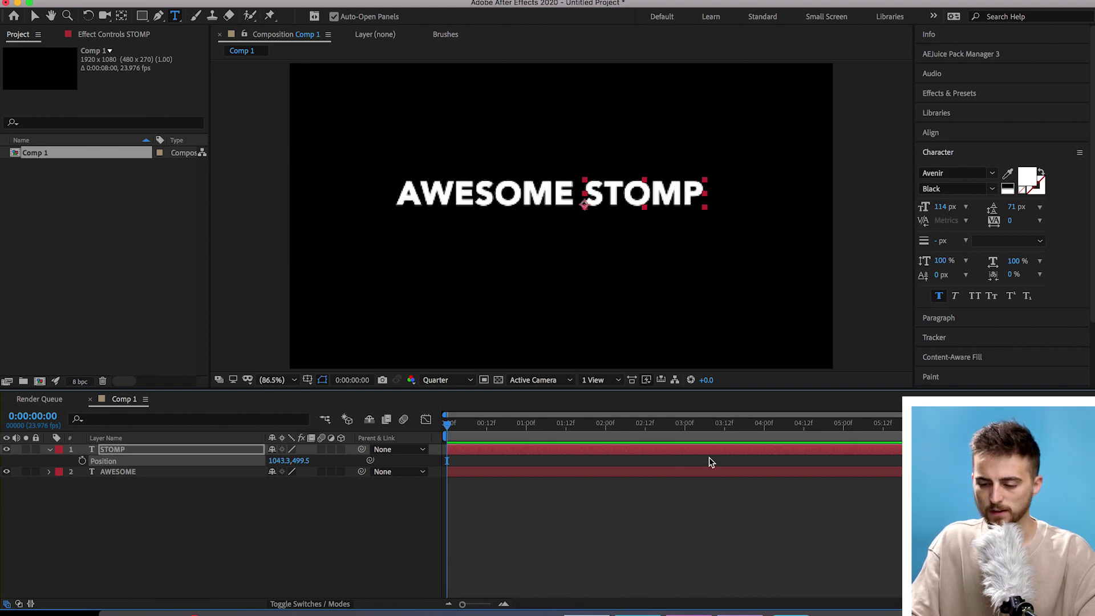
click(295, 533)
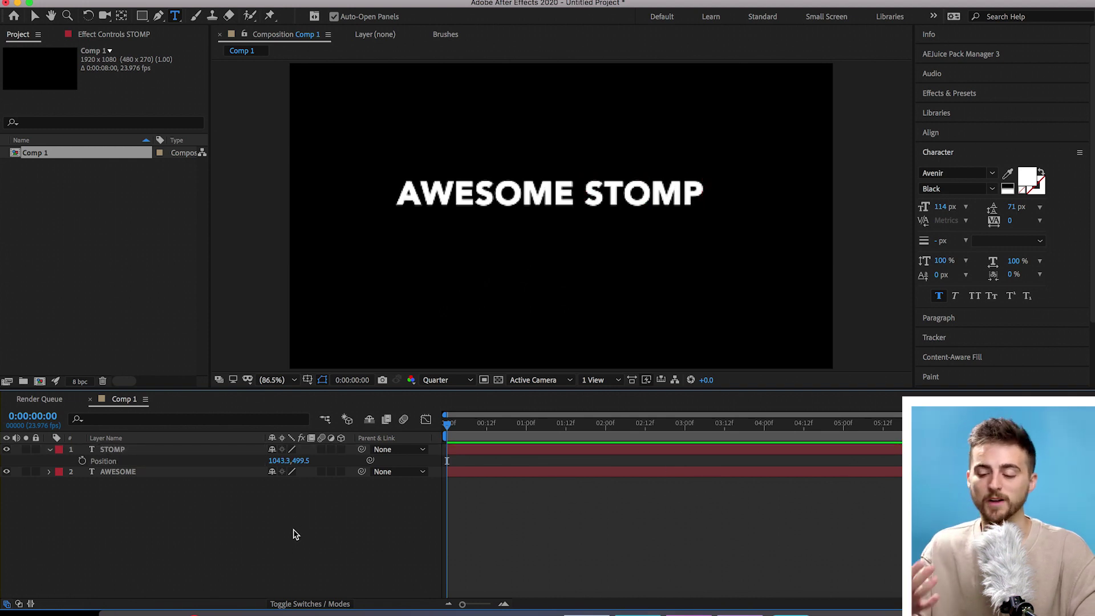
Duplicate the STOMP text layer and change the copy's text to EFFECT.
click(121, 450)
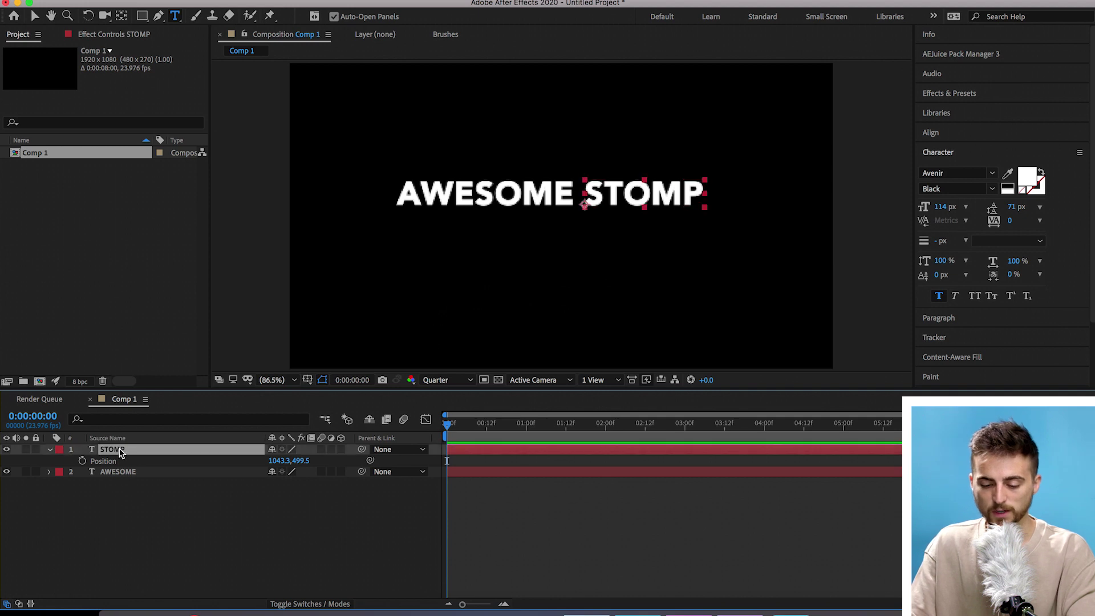
key(super+d)
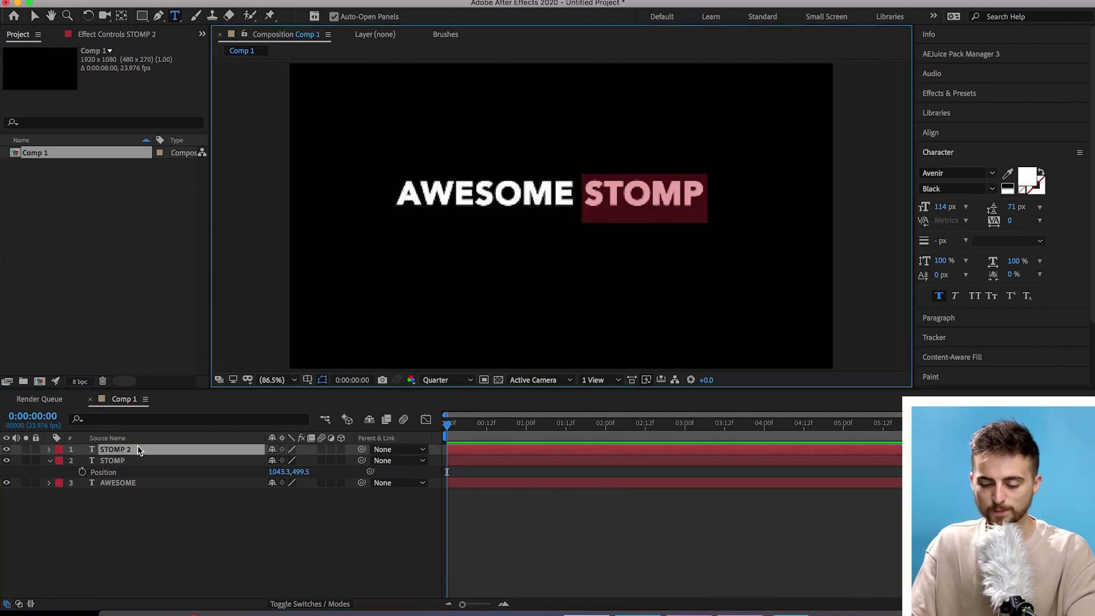
text(EFFECT)
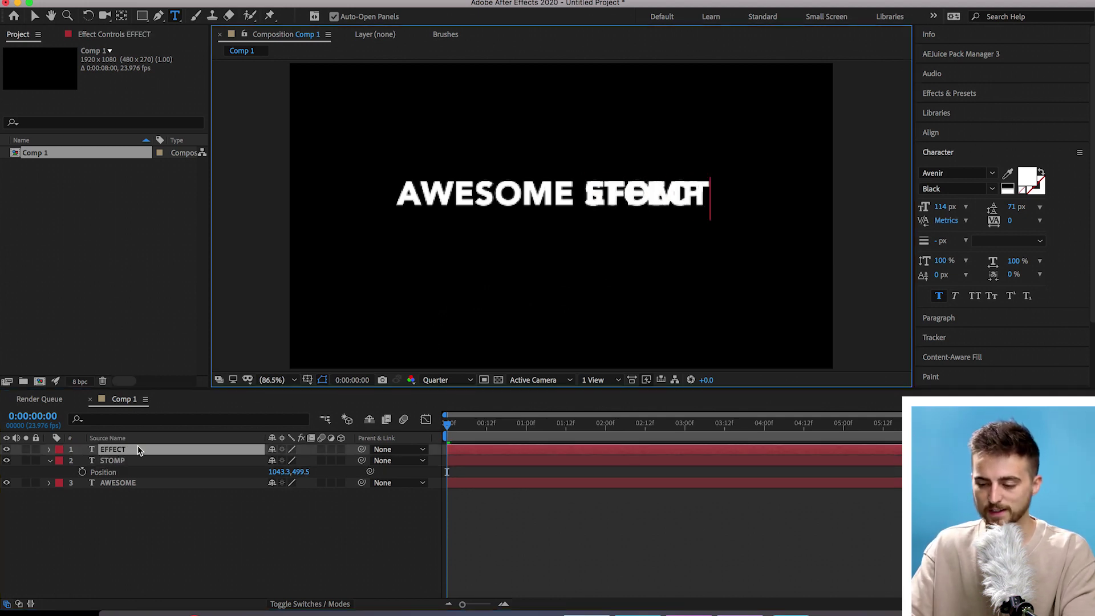
Place the EFFECT text below AWESOME STOMP, lined up with the left edge of AWESOME.
click(35, 15)
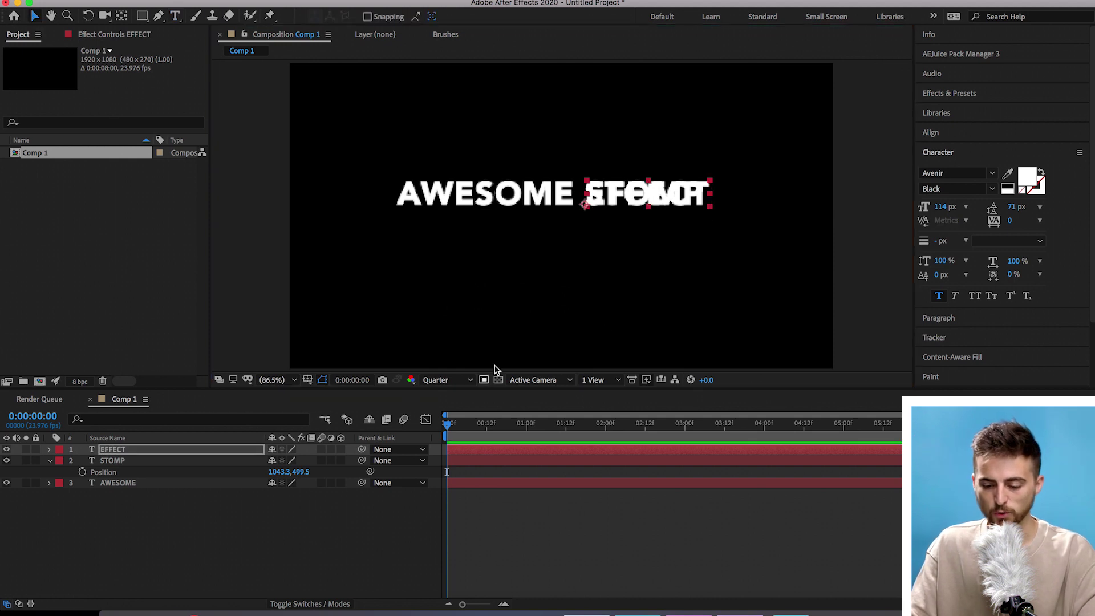
drag(666, 190, 542, 234)
key(s)
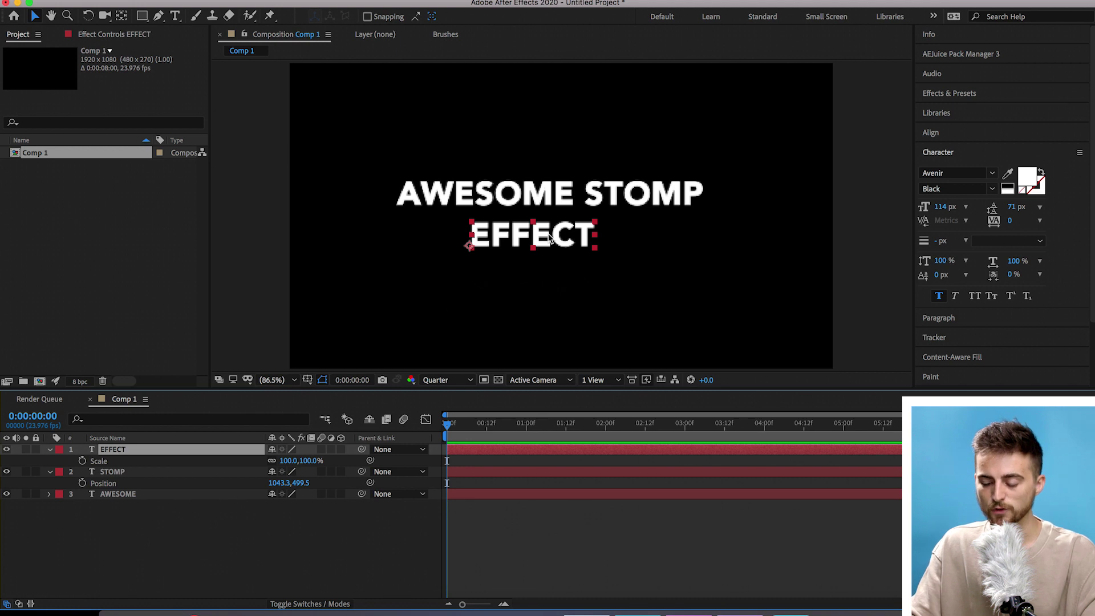
drag(556, 235, 480, 239)
Enlarge the EFFECT text to 280 px and fit it directly beneath the AWESOME STOMP line, left edges aligned.
drag(946, 207, 1047, 200)
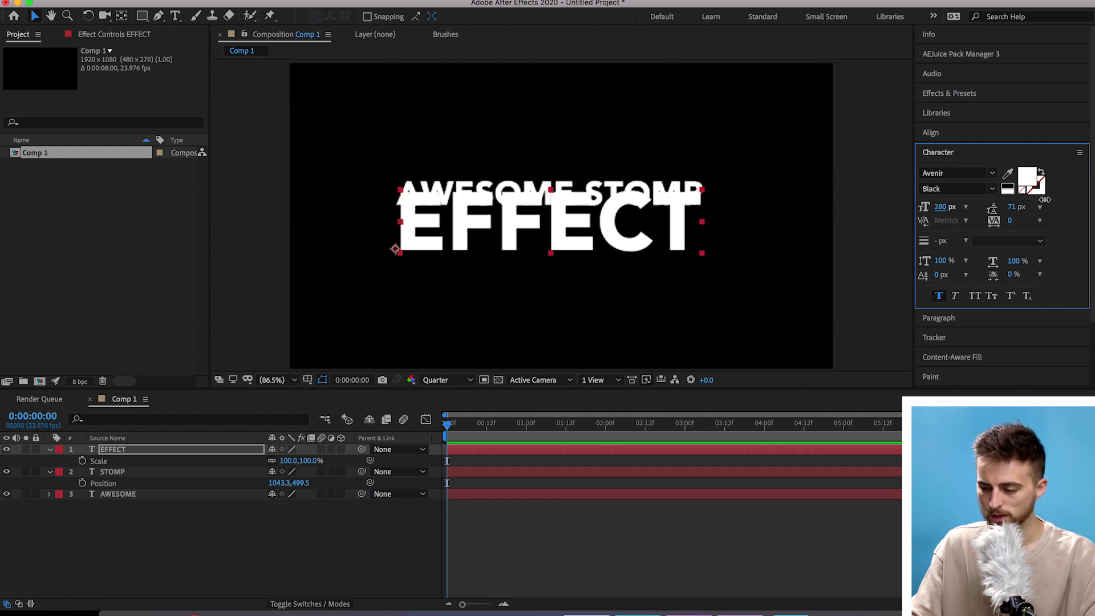
drag(652, 218, 652, 234)
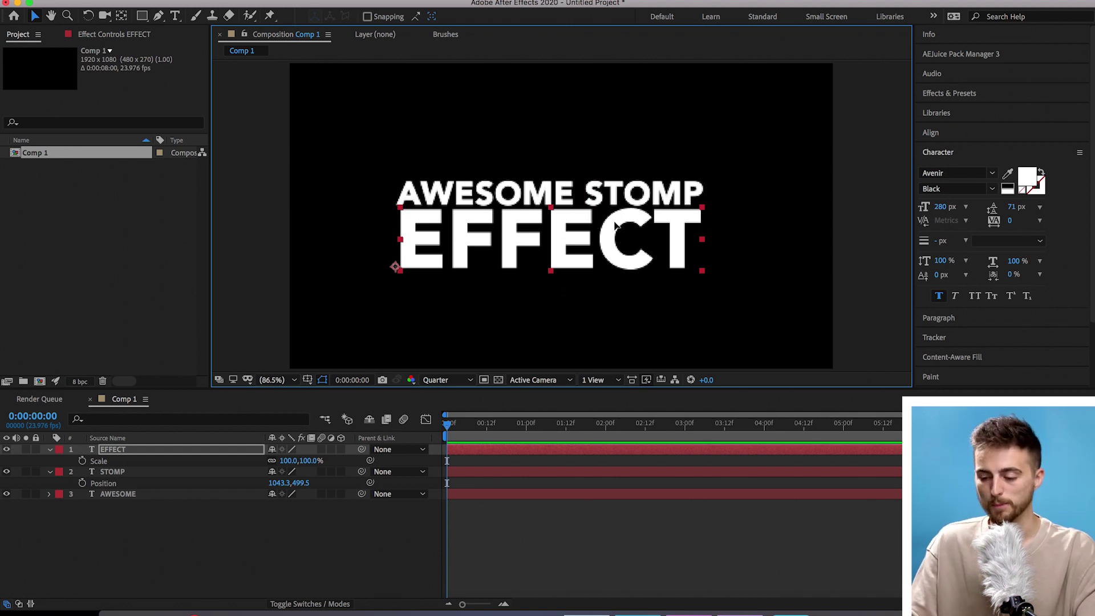
key(Left)
key(Left)
key(Left)
Centre all three text layers together in the frame using the proportional grid, and hide the grid again.
click(307, 381)
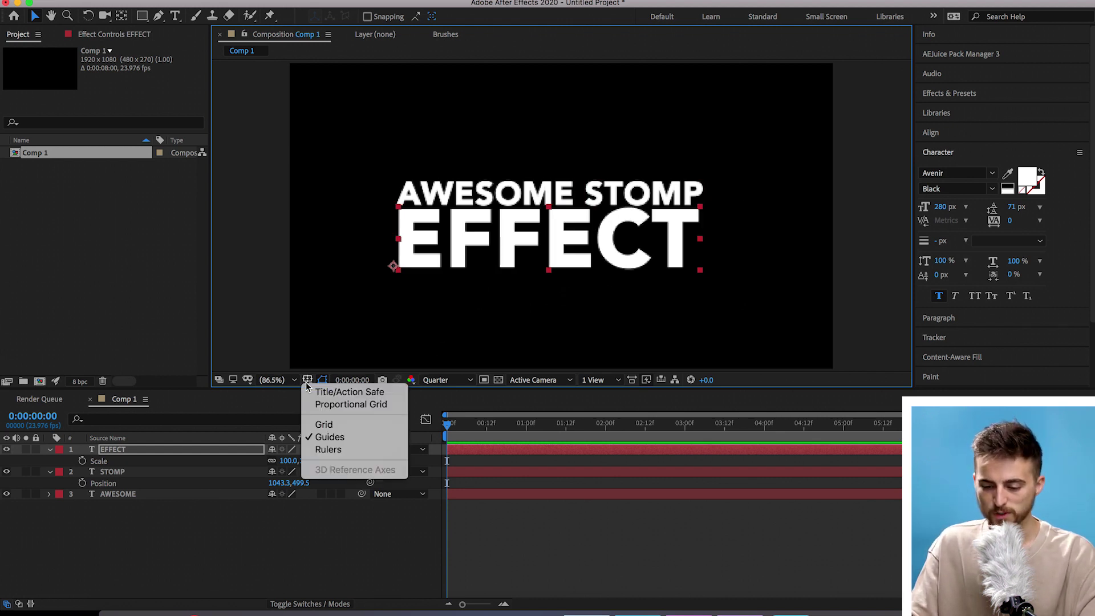
click(337, 404)
drag(224, 522, 96, 430)
drag(638, 242, 649, 235)
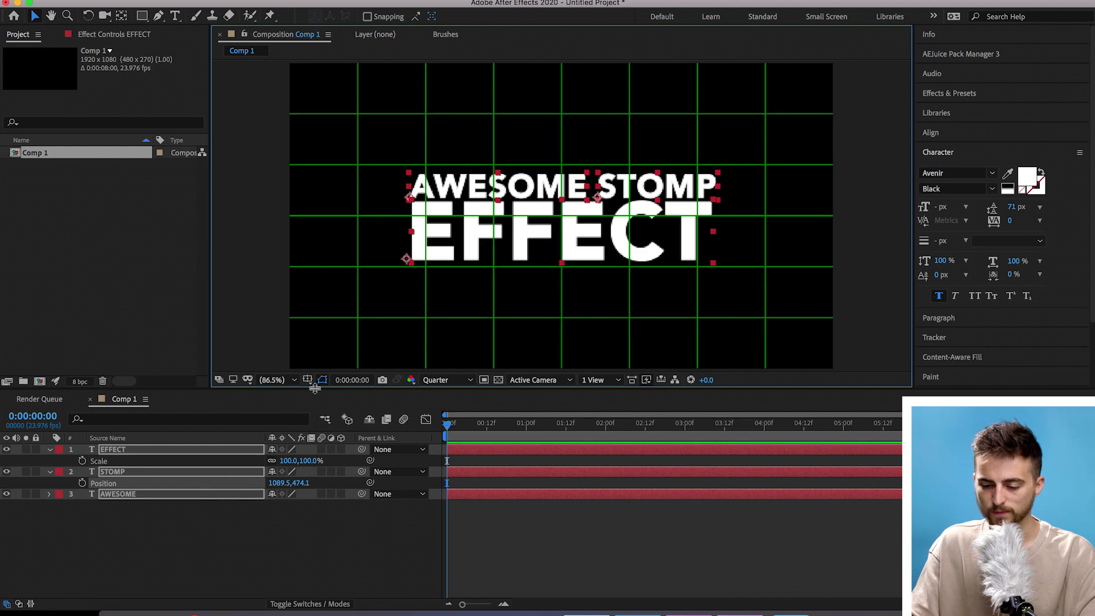
click(307, 381)
click(337, 405)
click(208, 542)
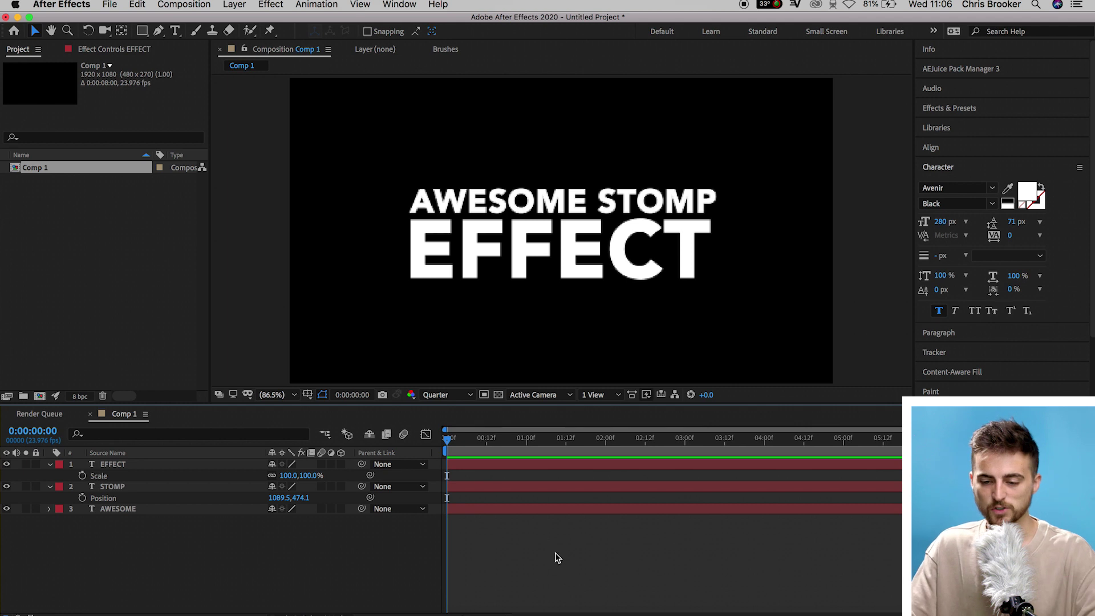
Create a null object and parent the EFFECT, STOMP and AWESOME layers to it.
click(239, 9)
mouse_move(336, 20)
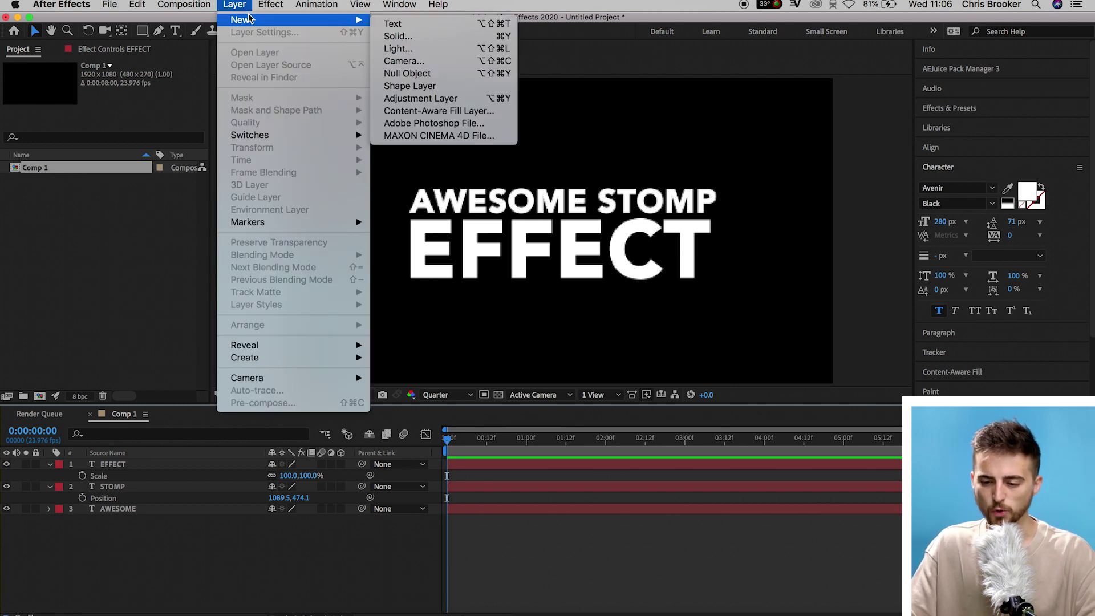
click(437, 79)
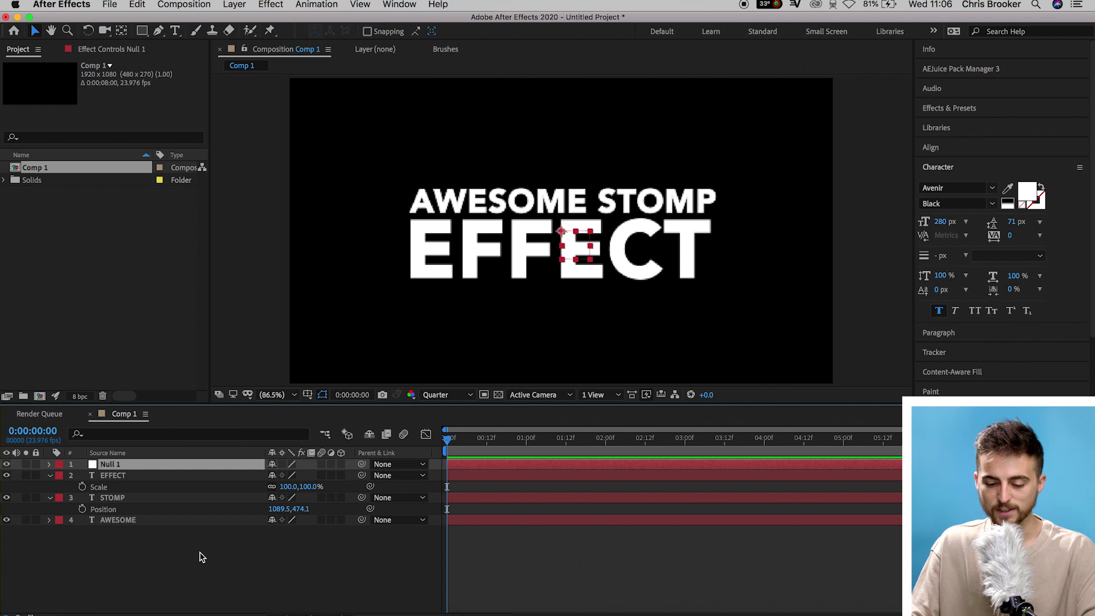
drag(128, 561, 131, 478)
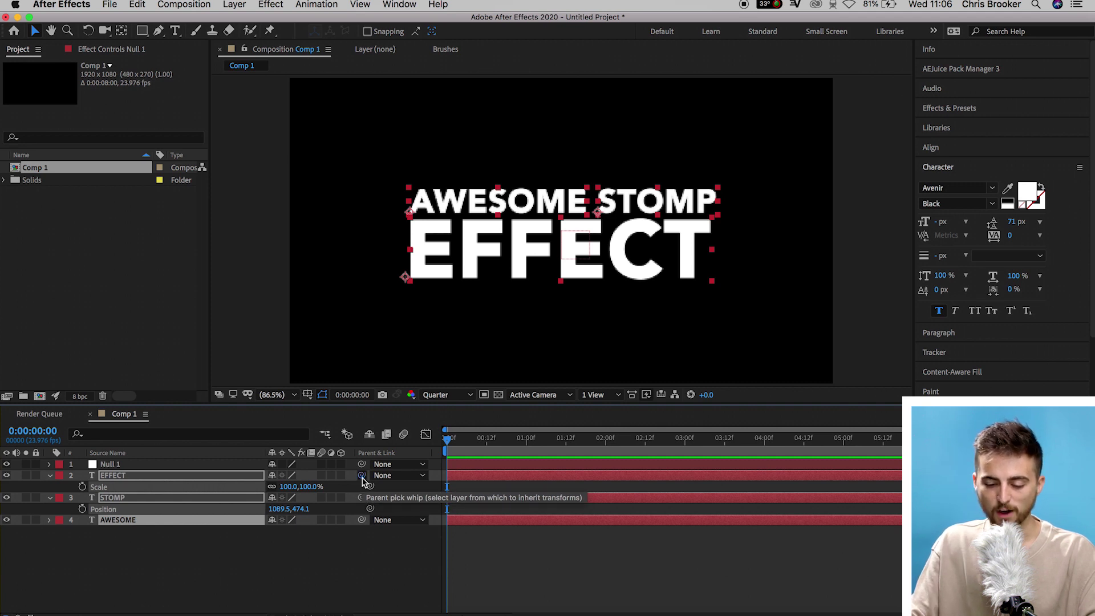
drag(177, 485, 122, 468)
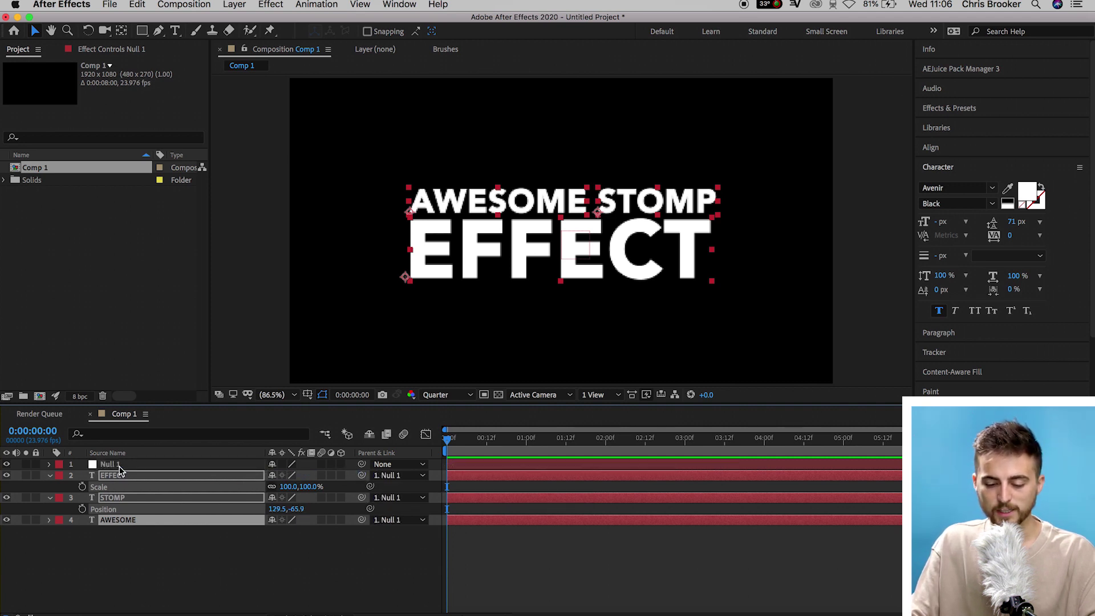
Try scaling, moving and rotating the null to test its control over the parented text layers, undoing the changes.
click(50, 464)
click(61, 475)
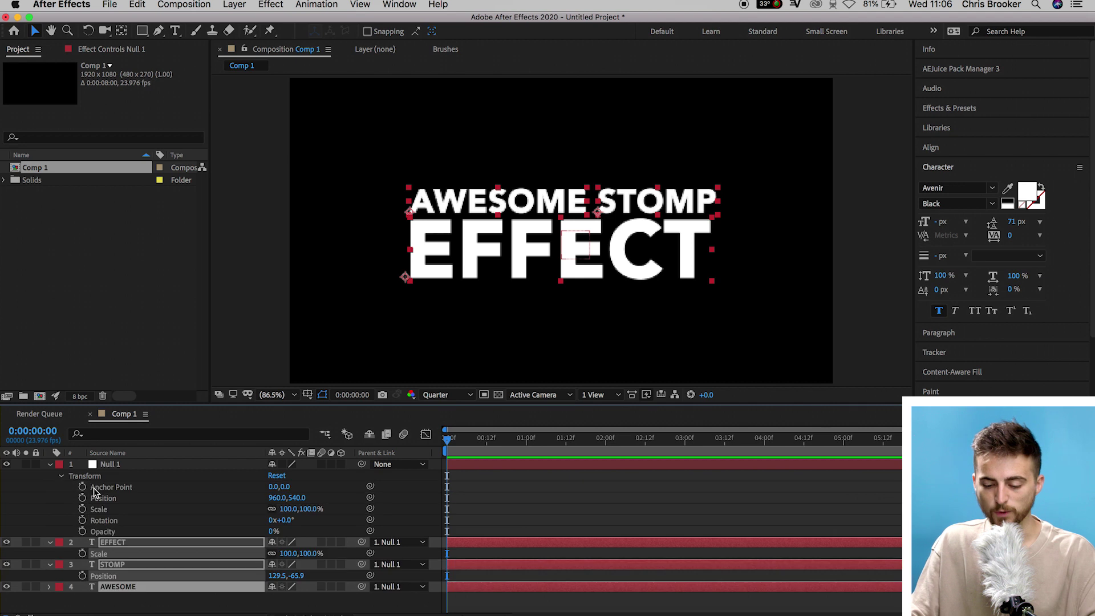
drag(290, 508, 334, 525)
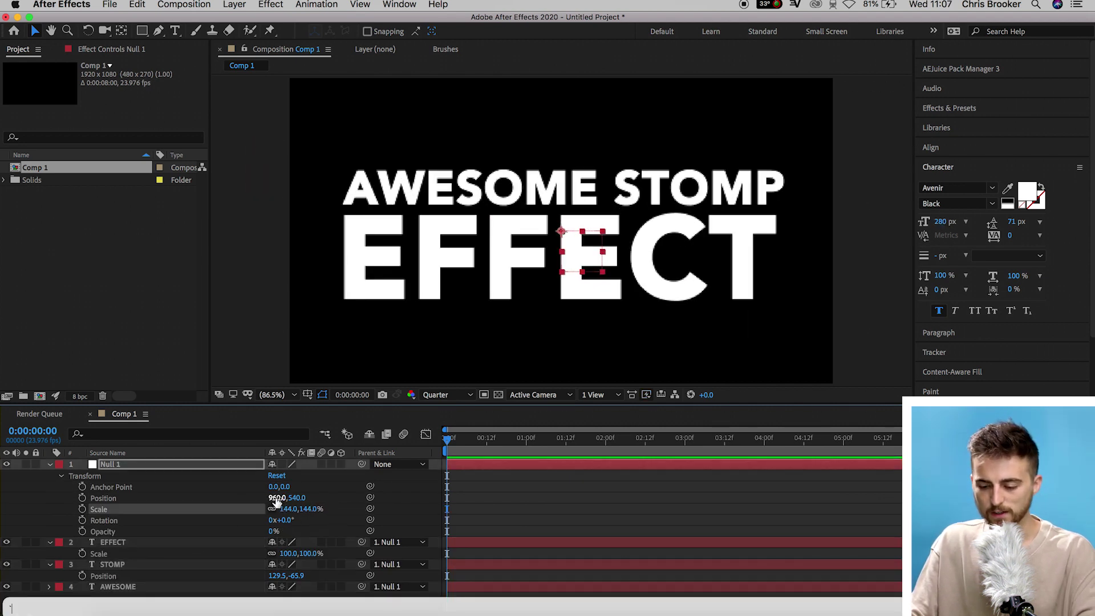
key(super+z)
drag(277, 498, 587, 506)
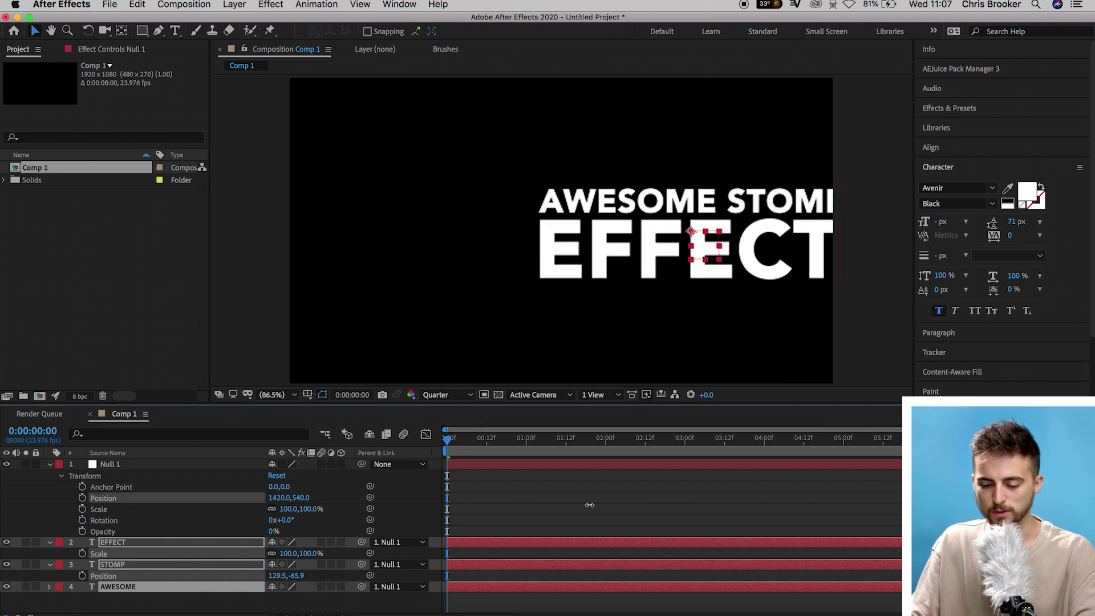
key(super+z)
drag(287, 523, 234, 530)
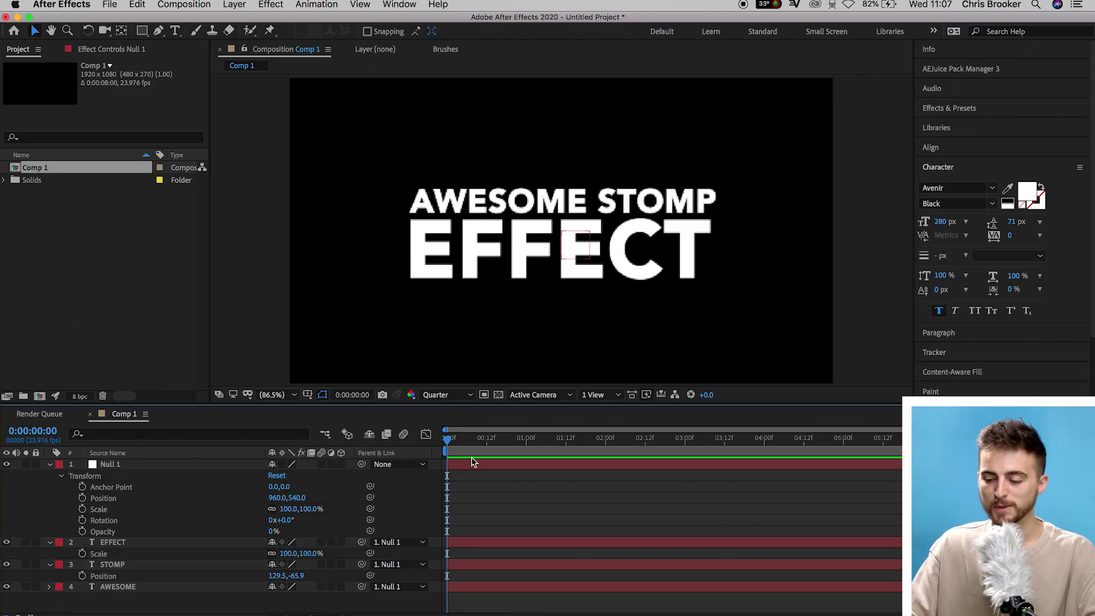
Hide the STOMP and EFFECT layers, leaving only AWESOME showing.
click(462, 453)
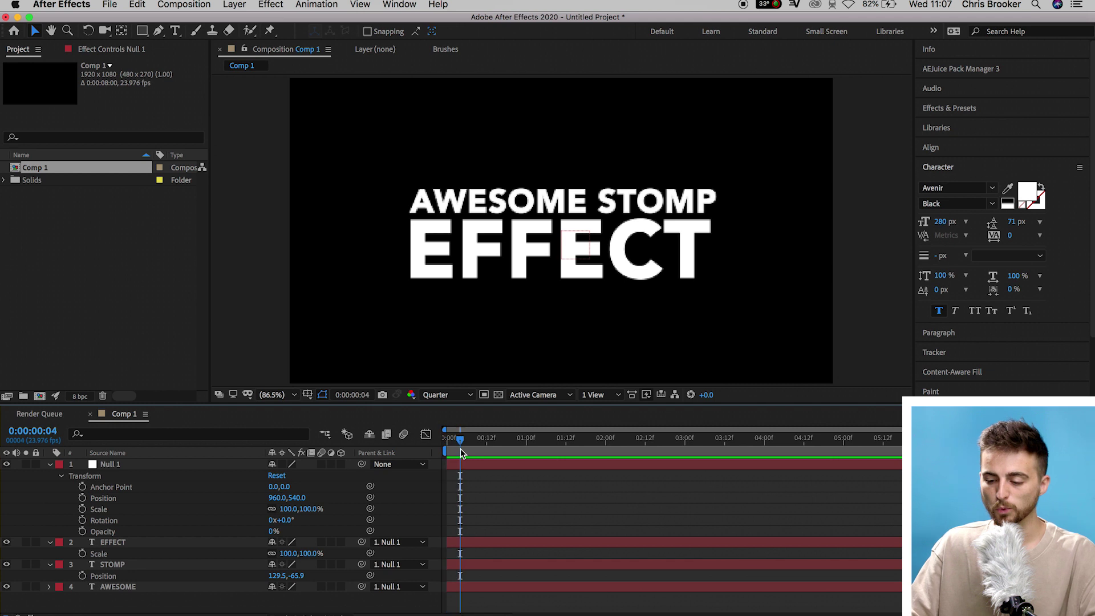
drag(471, 450, 494, 450)
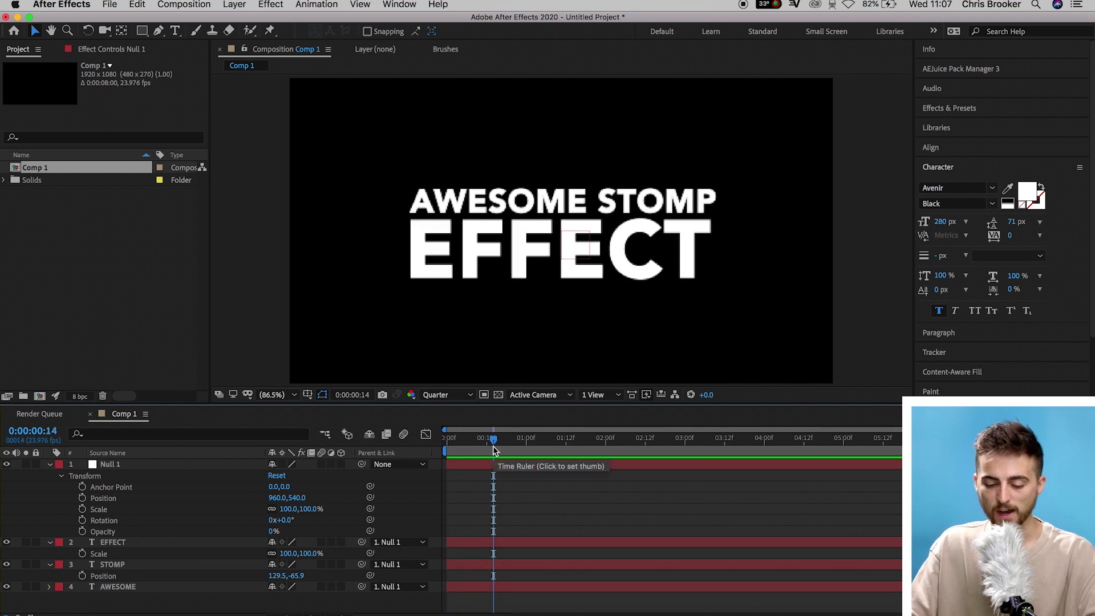
click(7, 565)
click(7, 542)
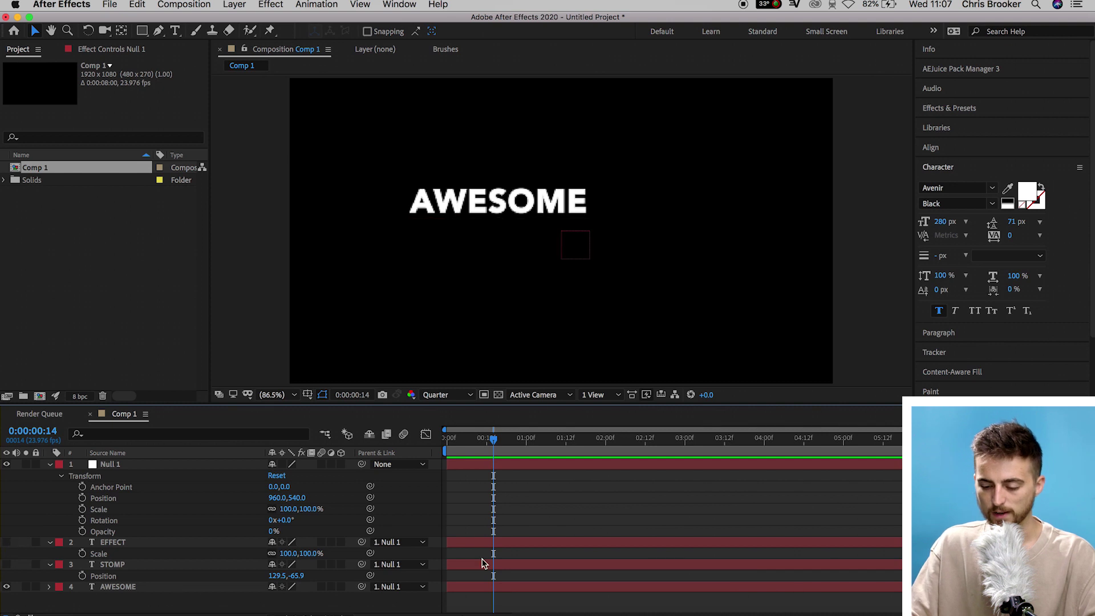
Keyframe AWESOME's Position so it slides from X 136.5 at 0:00:00:14 to its original spot at 0:00:01:00.
drag(504, 448, 529, 443)
click(130, 588)
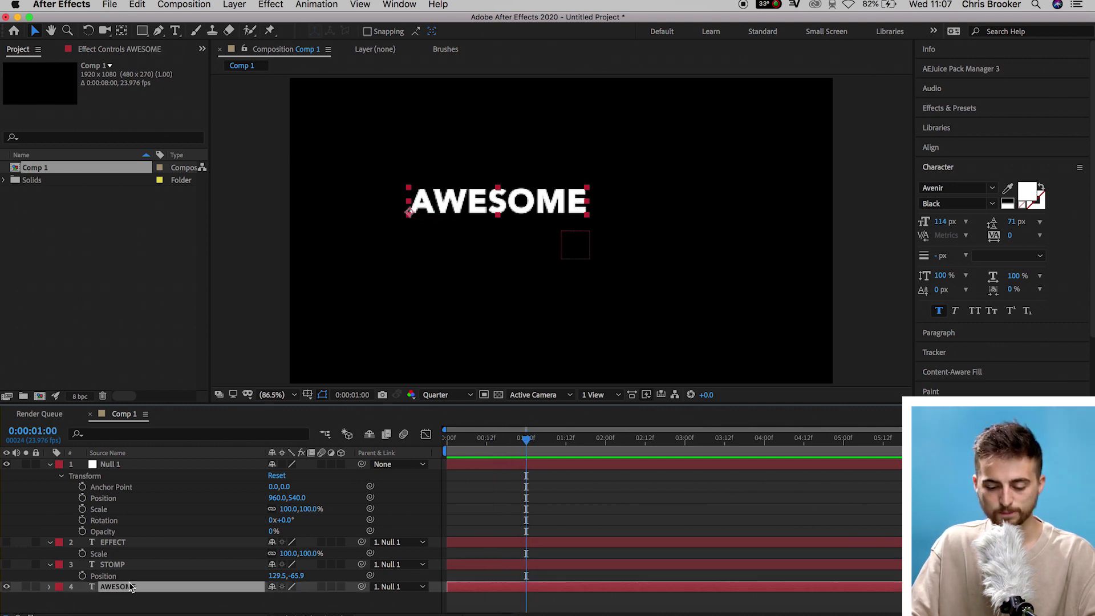
click(50, 587)
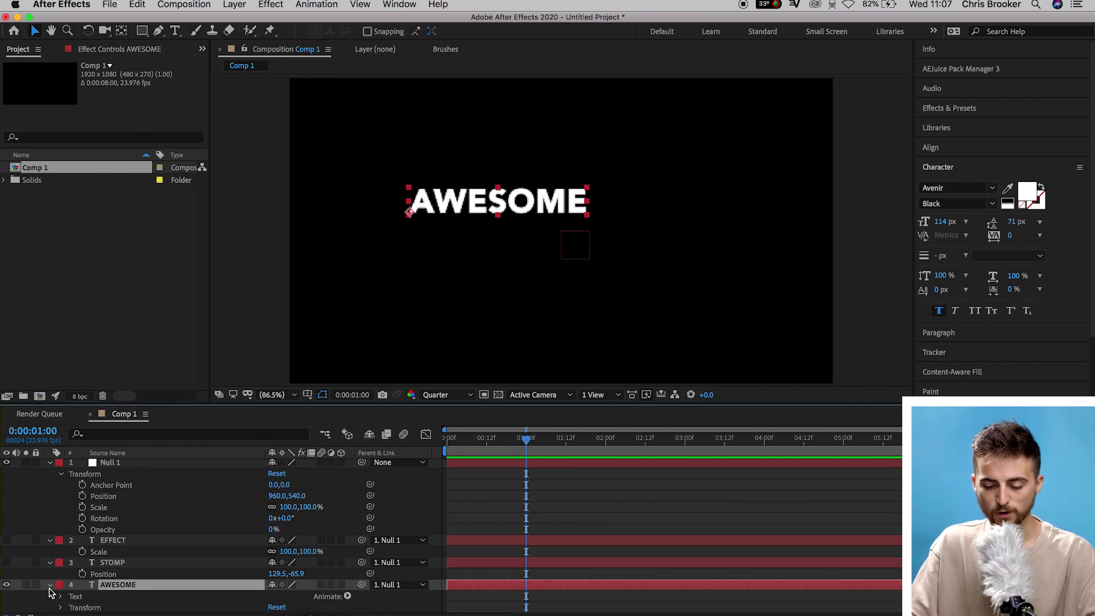
click(60, 608)
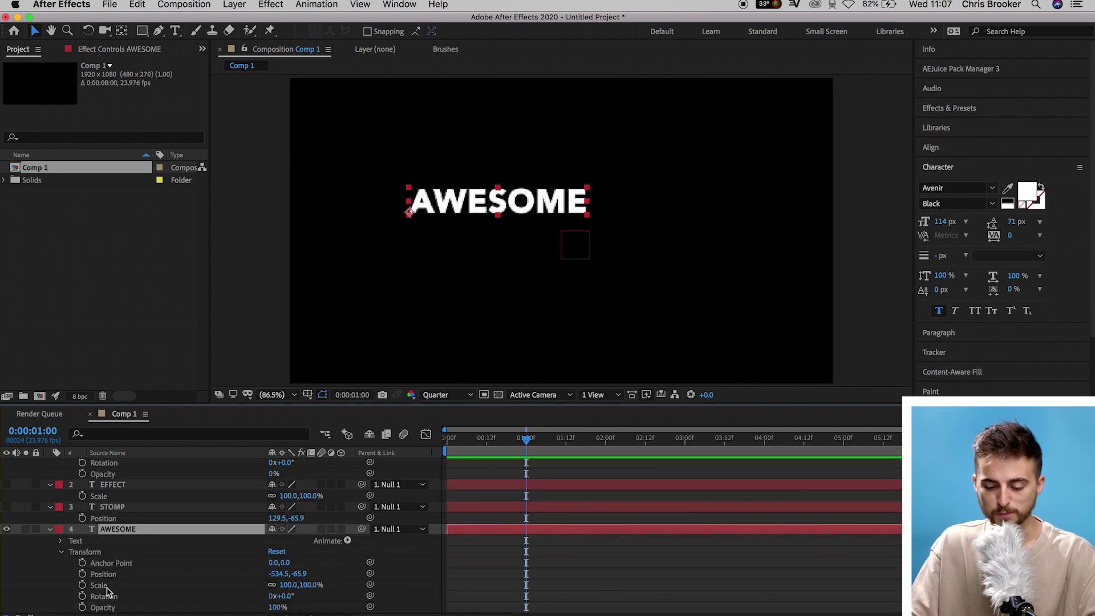
click(82, 575)
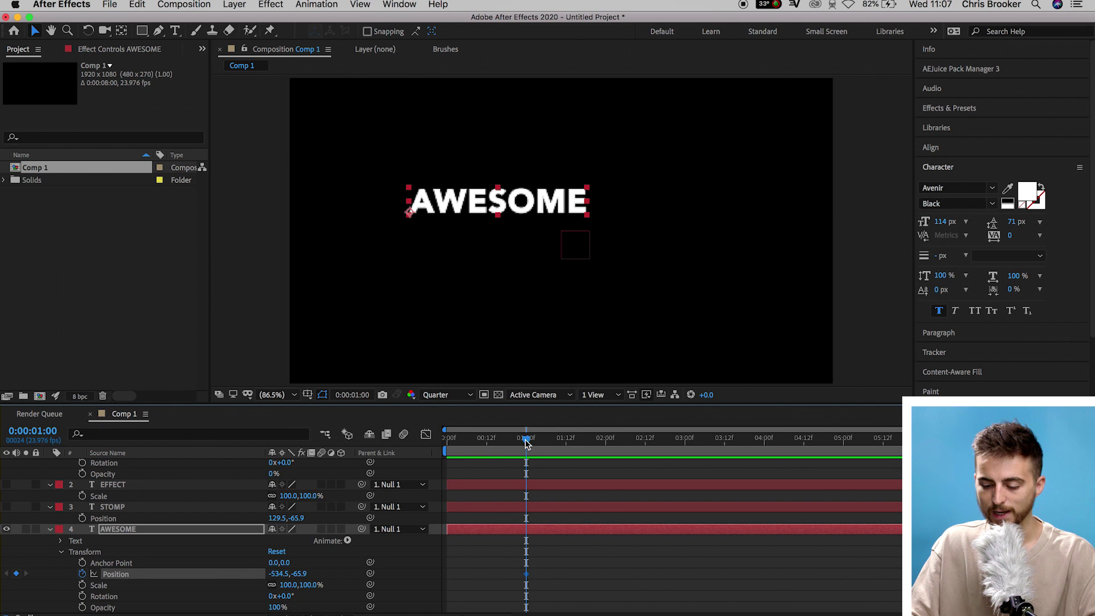
drag(525, 443, 494, 444)
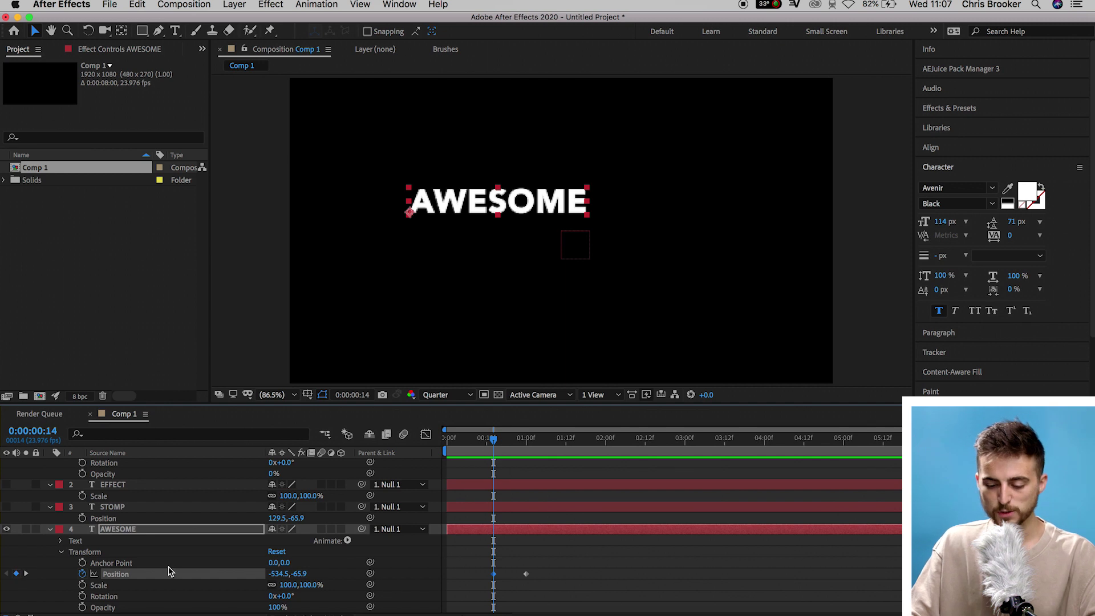
drag(281, 575, 705, 561)
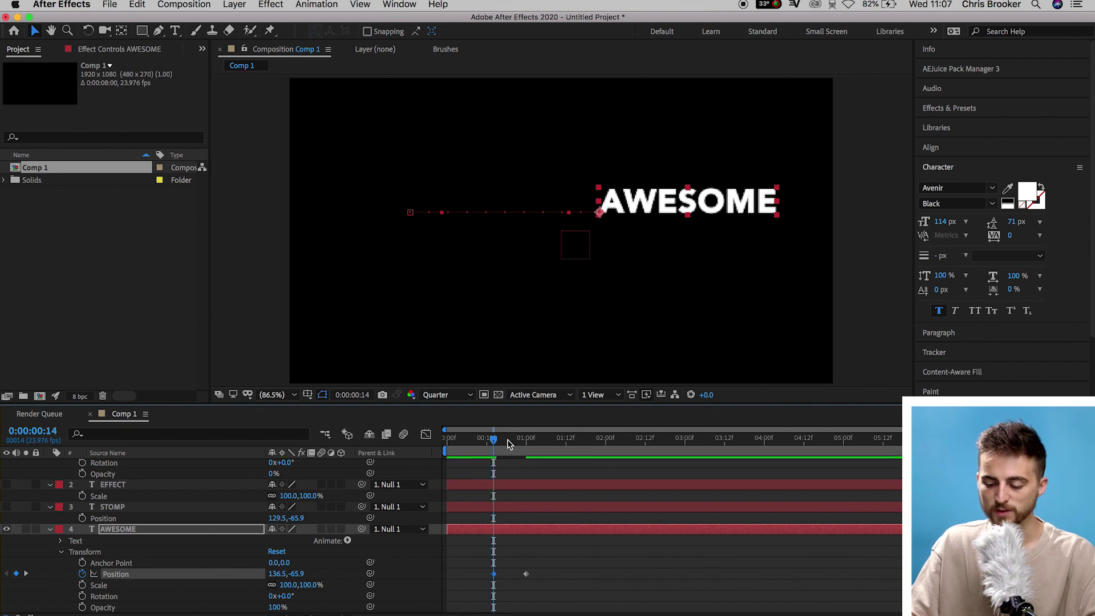
Draw a rectangular mask around the word AWESOME at 0:00:01:00 and set a Mask Path keyframe there.
drag(496, 444, 530, 445)
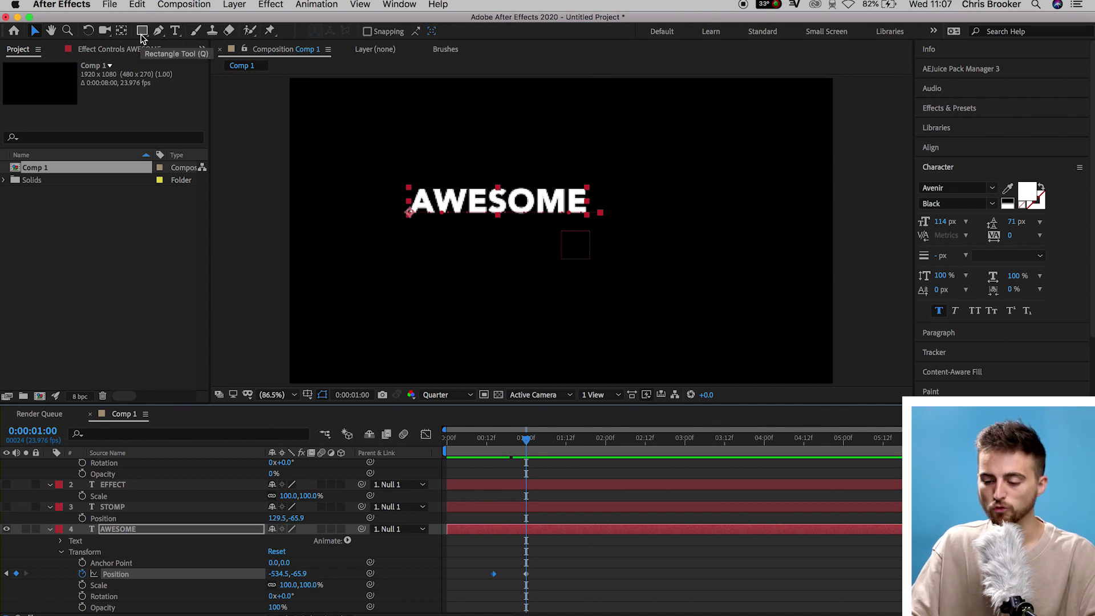
click(142, 31)
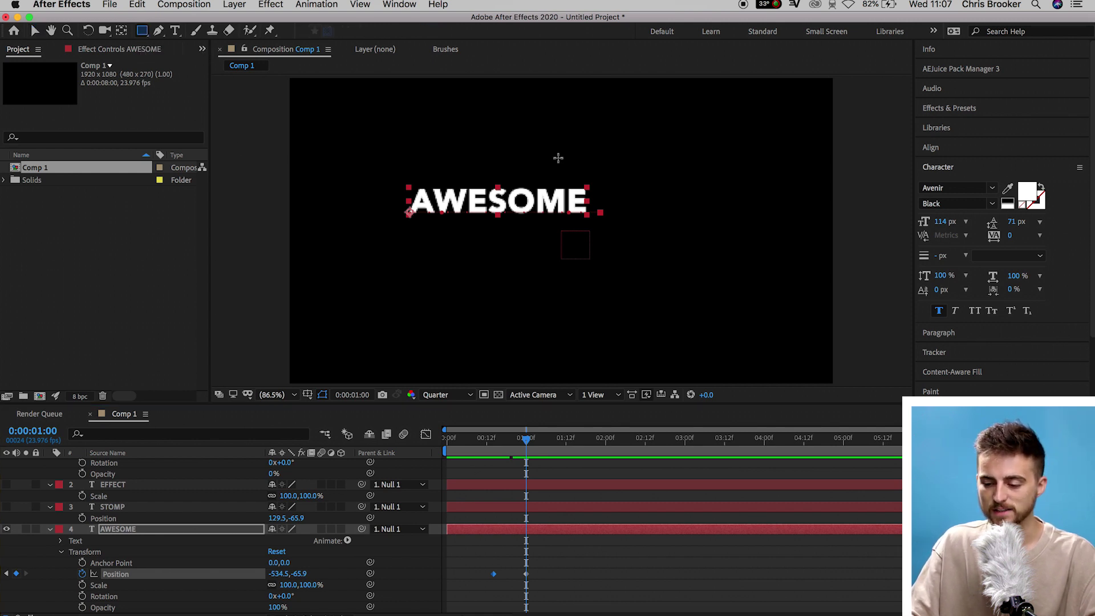
drag(612, 164, 390, 231)
key(space)
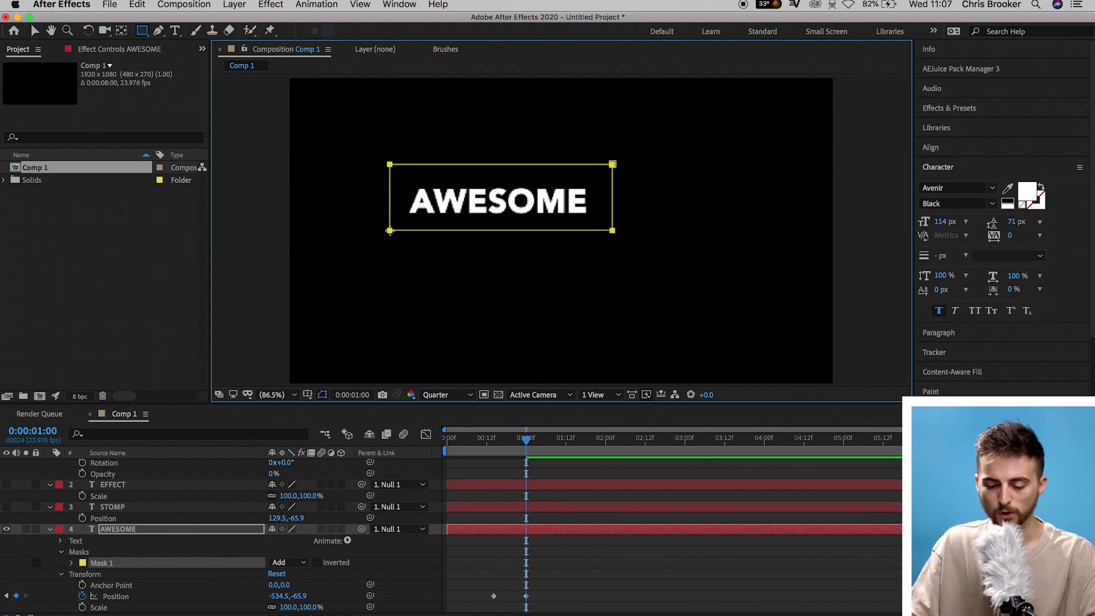
click(73, 563)
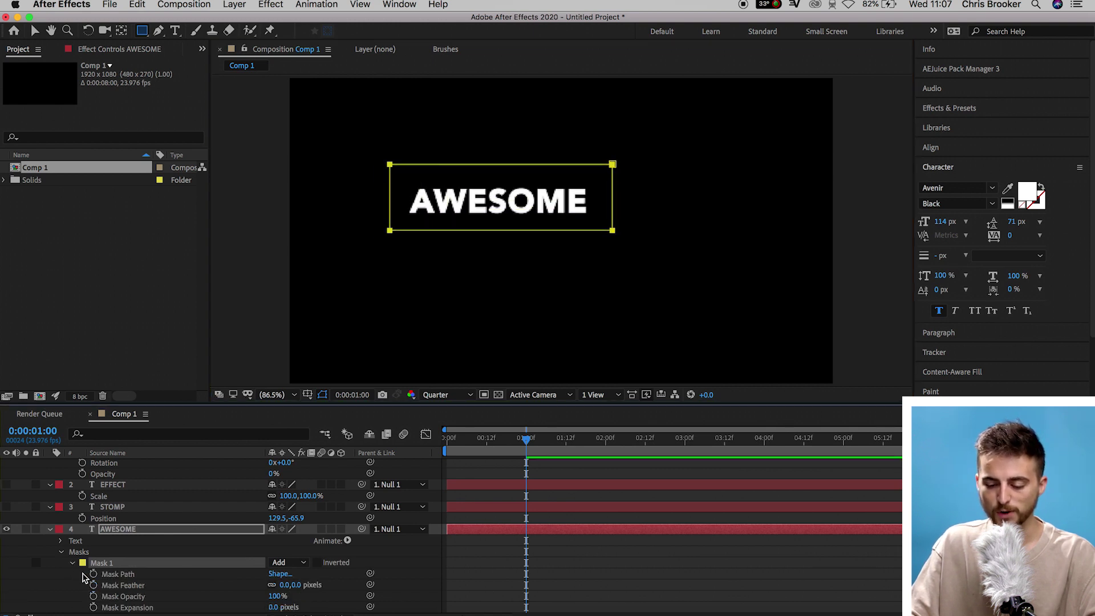
scroll(177, 580, down, 3)
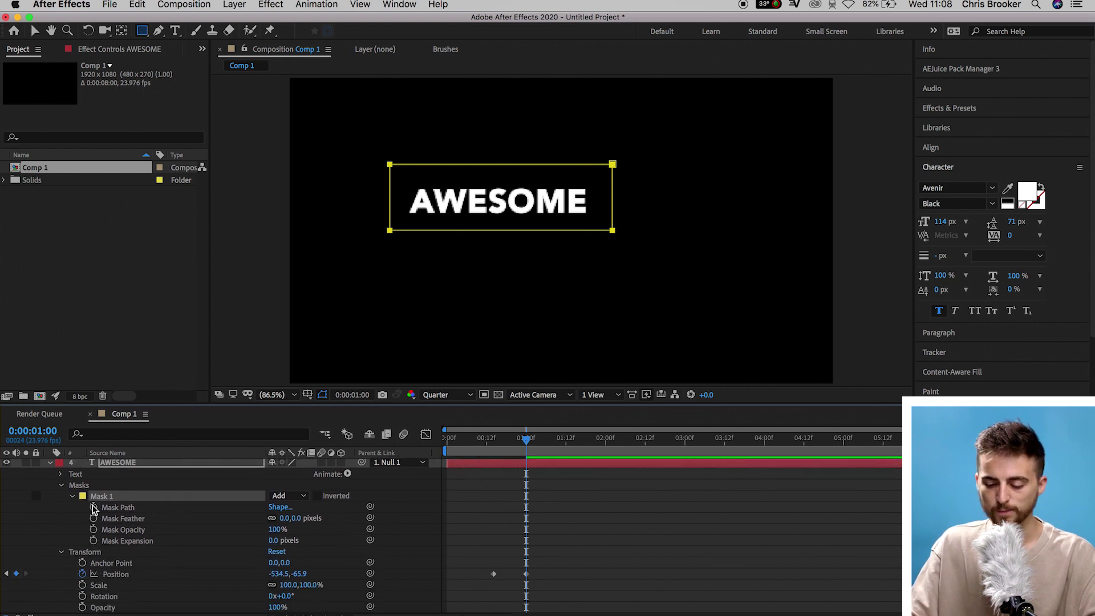
click(94, 507)
Keyframe the AWESOME Mask Path at 0:00:00:14 by shifting the whole mask left until it clears the word.
drag(526, 444, 494, 443)
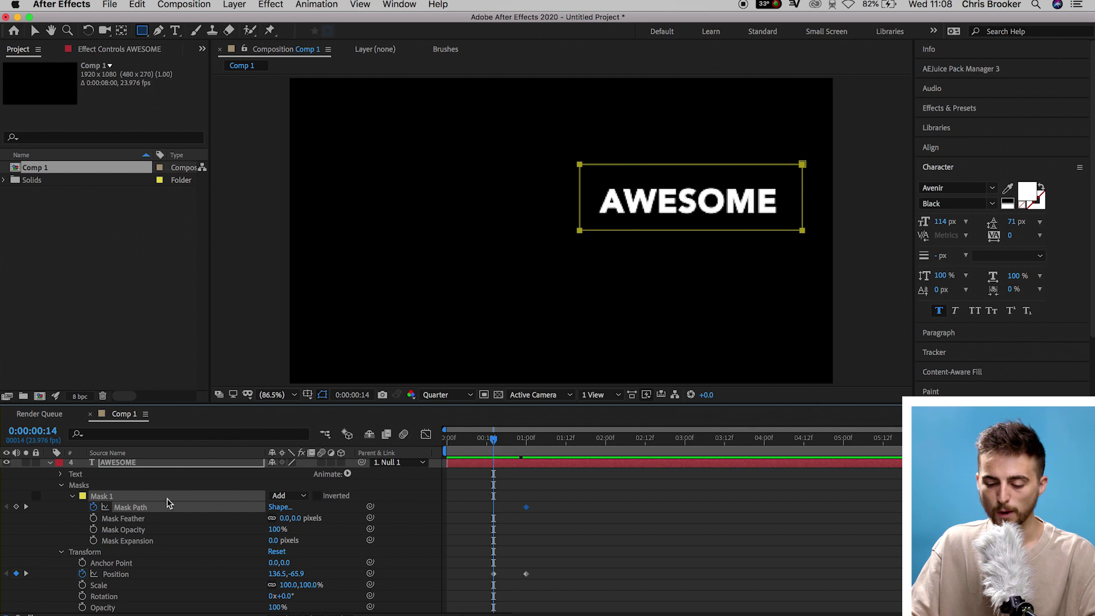
click(33, 29)
click(515, 560)
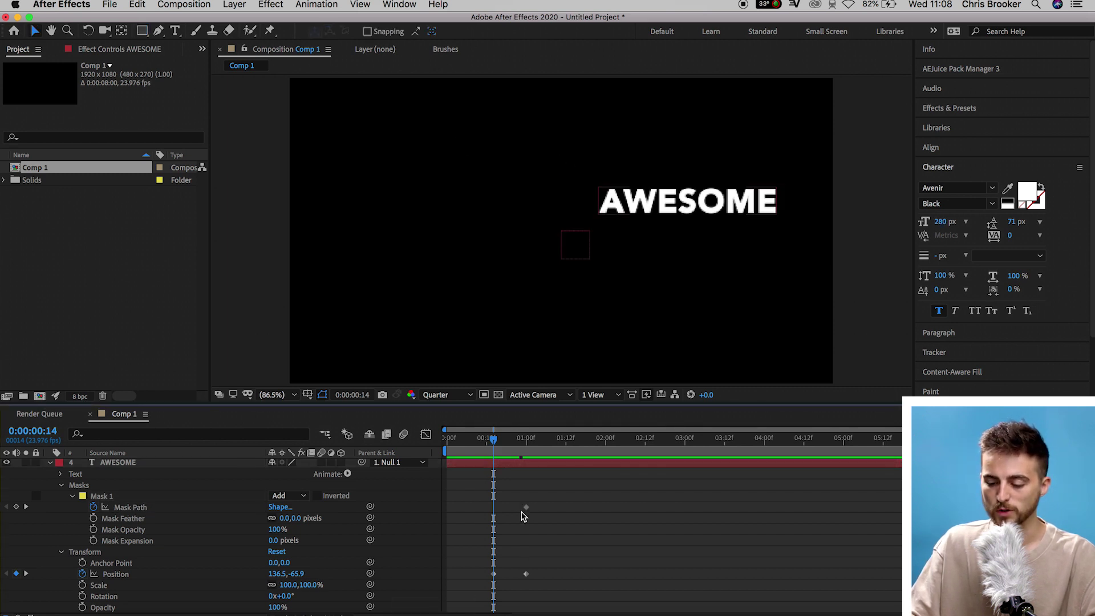
click(526, 506)
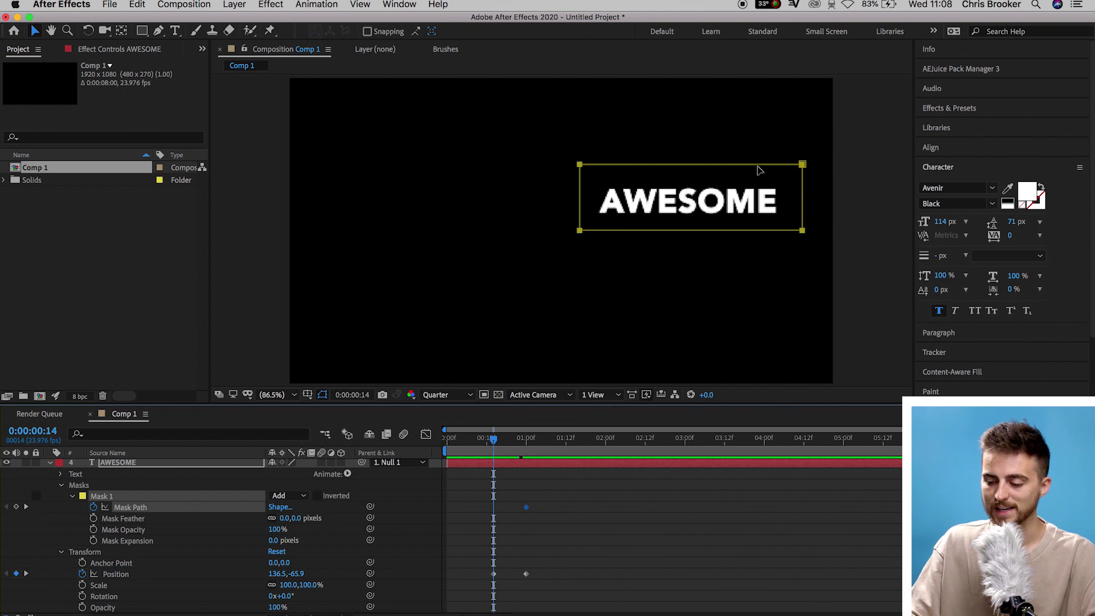
drag(801, 165, 579, 166)
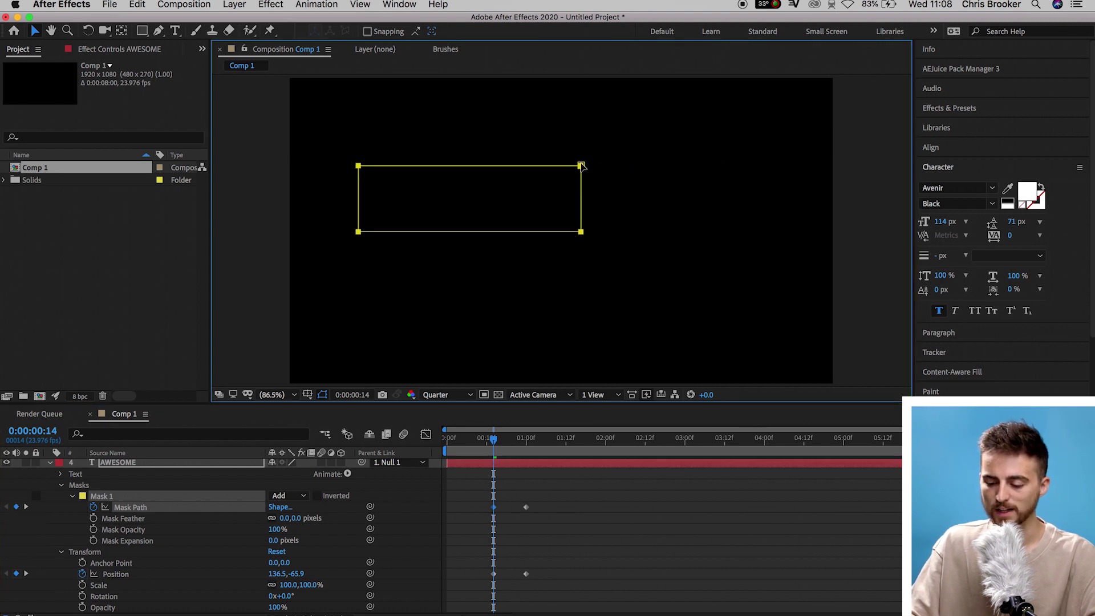
Play back the masked slide-in animation of AWESOME to check the reveal.
click(586, 492)
key(space)
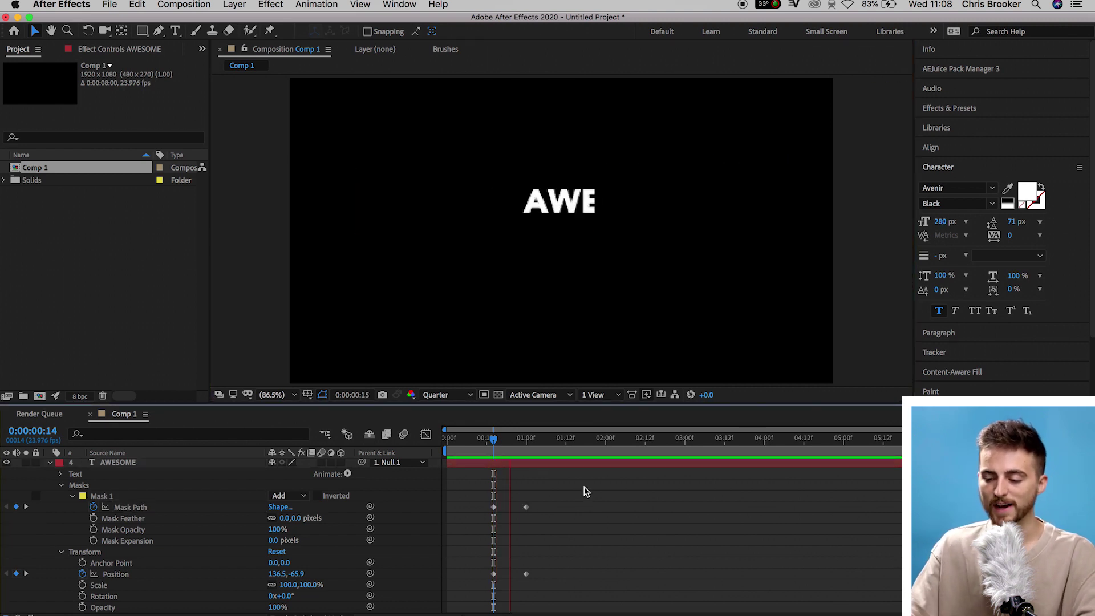
click(466, 442)
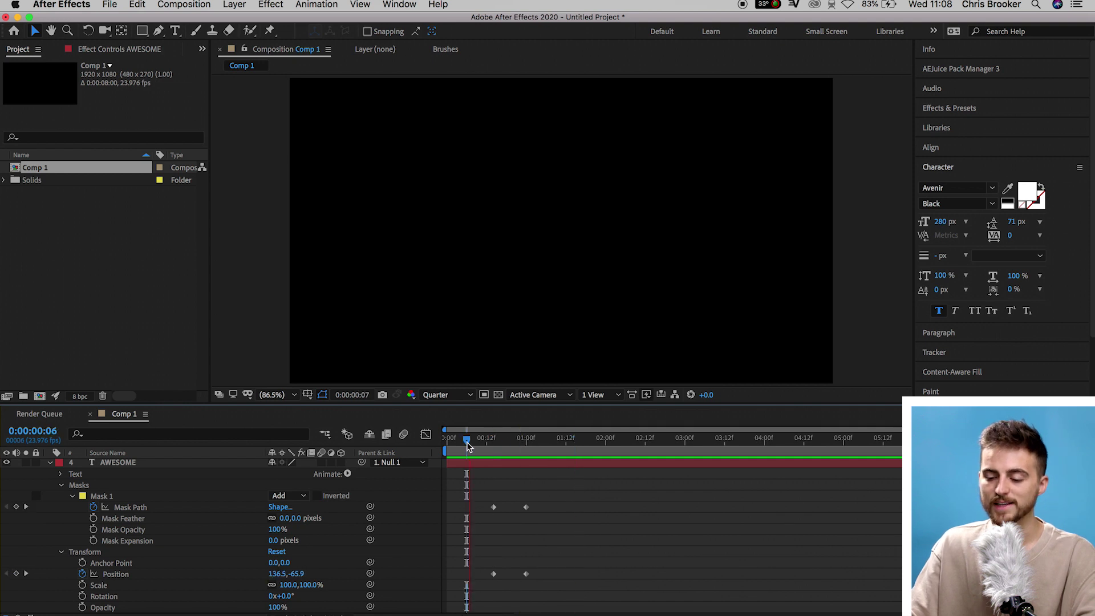
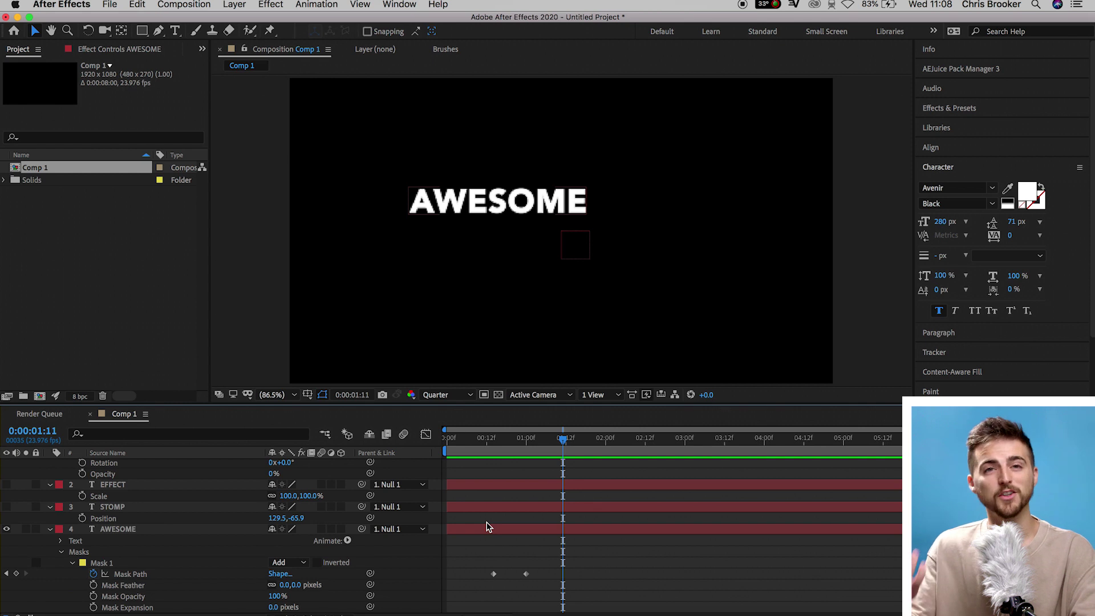
key(shift+Page_Down)
drag(556, 450, 493, 451)
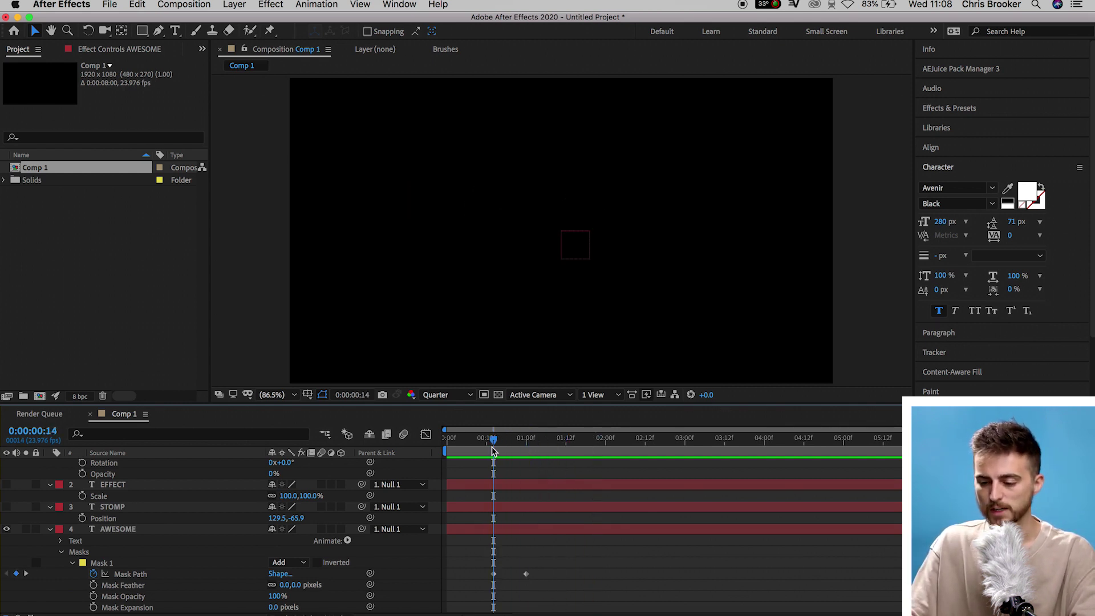
key(space)
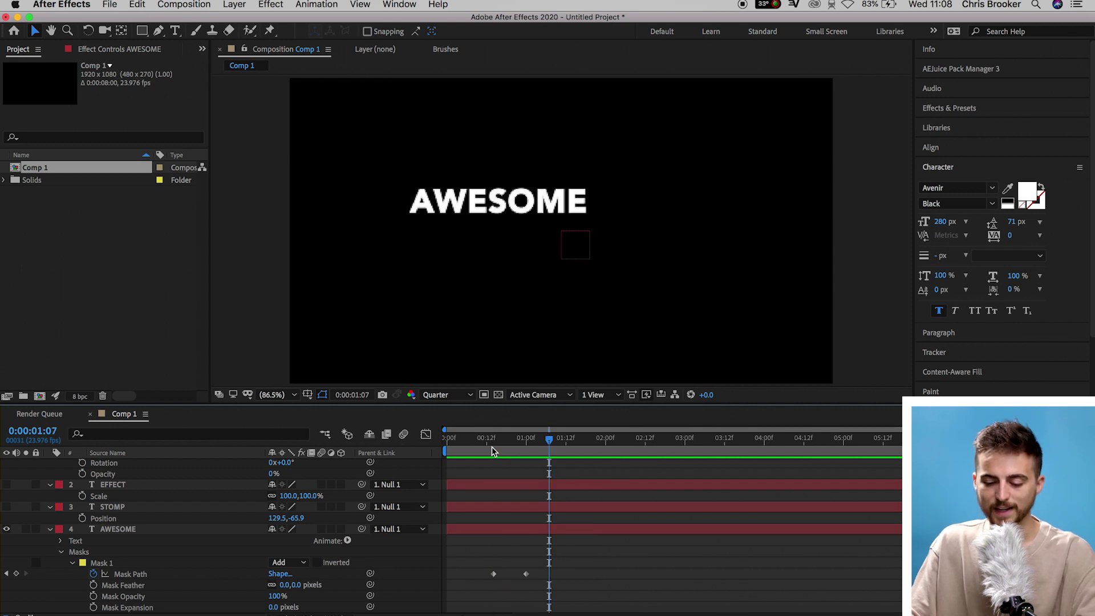
Show the STOMP layer again and set a Position keyframe for it at 0:00:01:20.
click(143, 507)
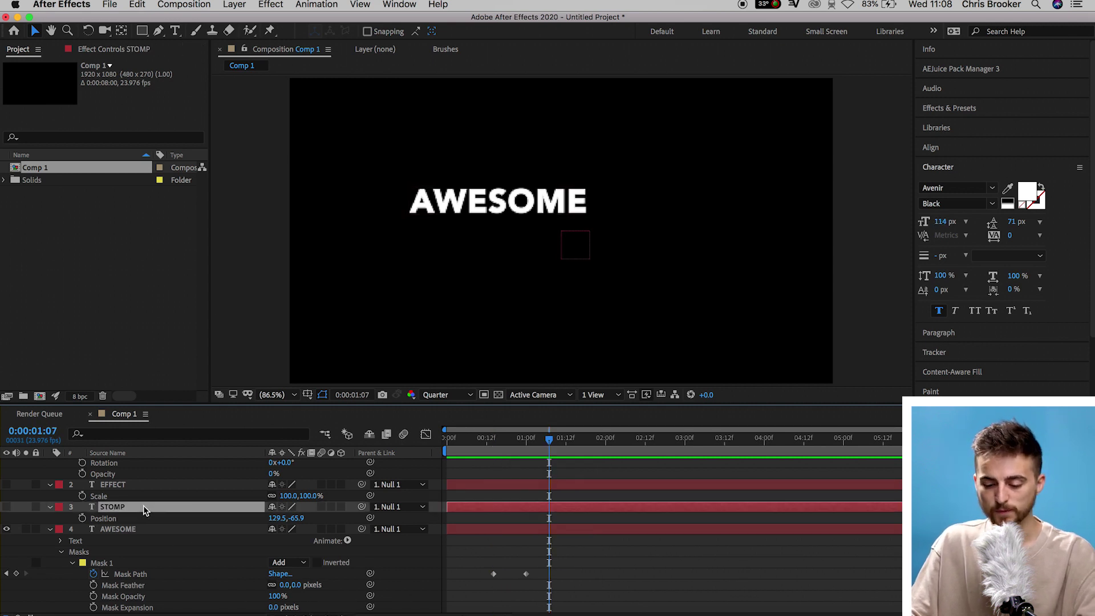
click(7, 507)
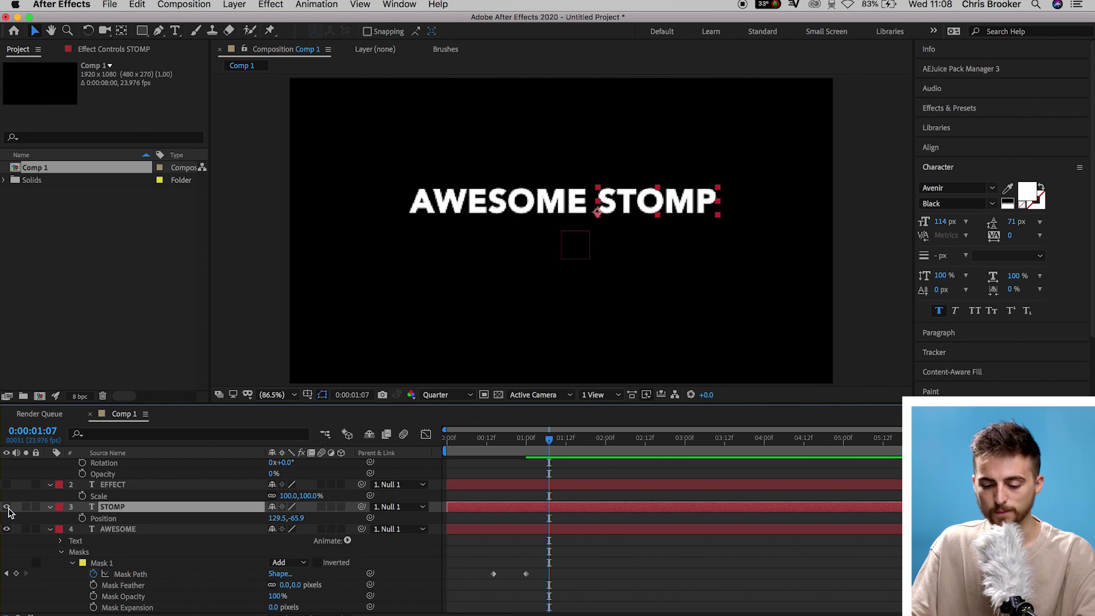
click(50, 506)
click(50, 507)
scroll(441, 556, down, 5)
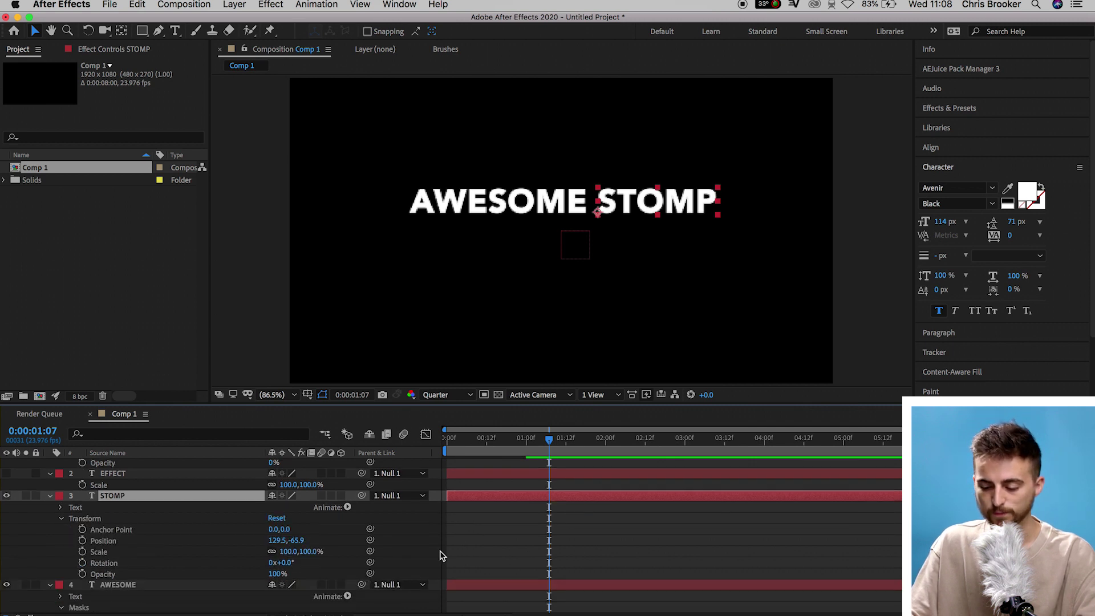
drag(549, 440, 592, 443)
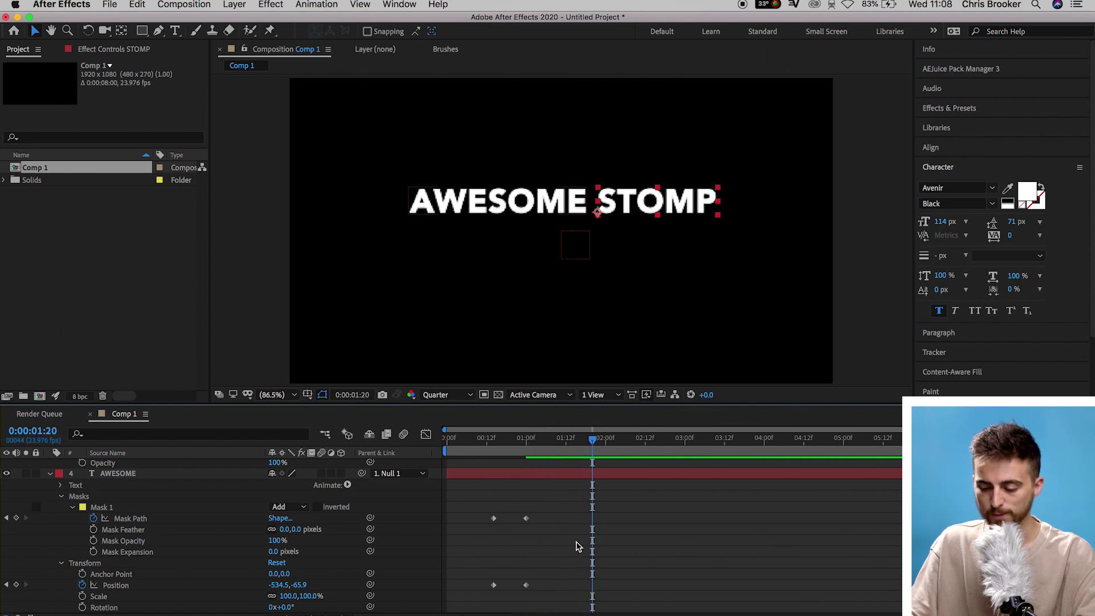
scroll(576, 542, up, 6)
scroll(556, 560, down, 2)
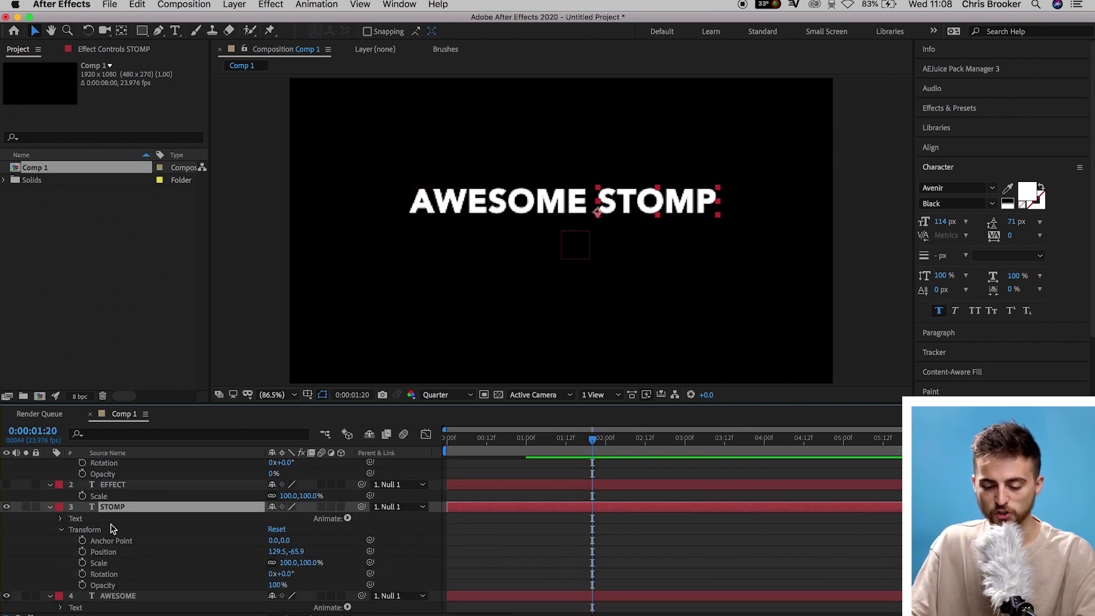
click(83, 552)
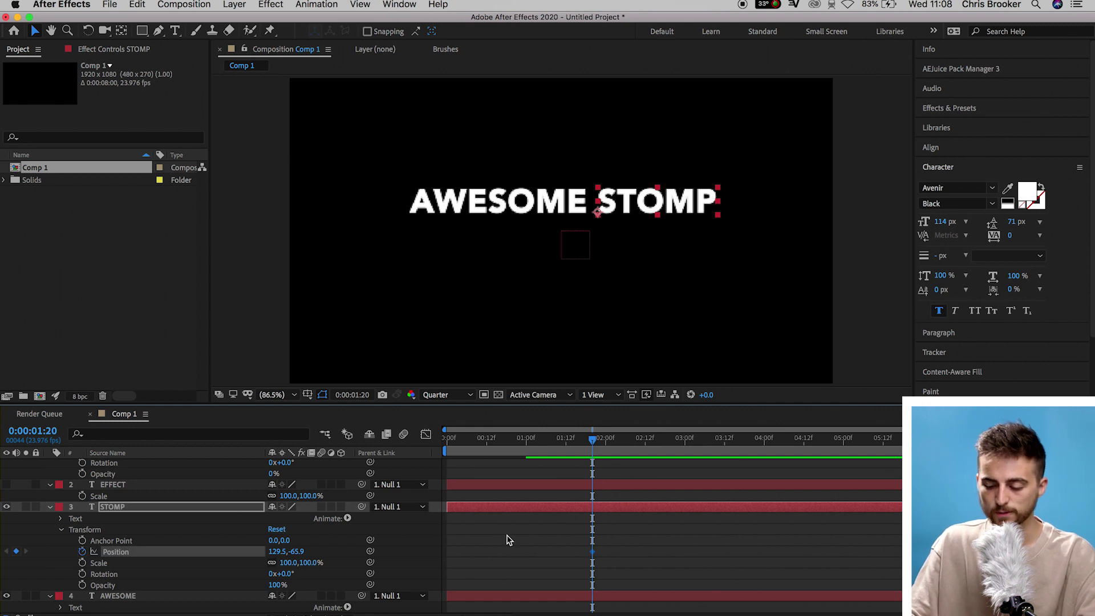
Keyframe STOMP's starting position at 0:00:01:07, moving it left over AWESOME to X -350.5.
scroll(508, 539, down, 4)
drag(590, 435, 548, 437)
click(511, 507)
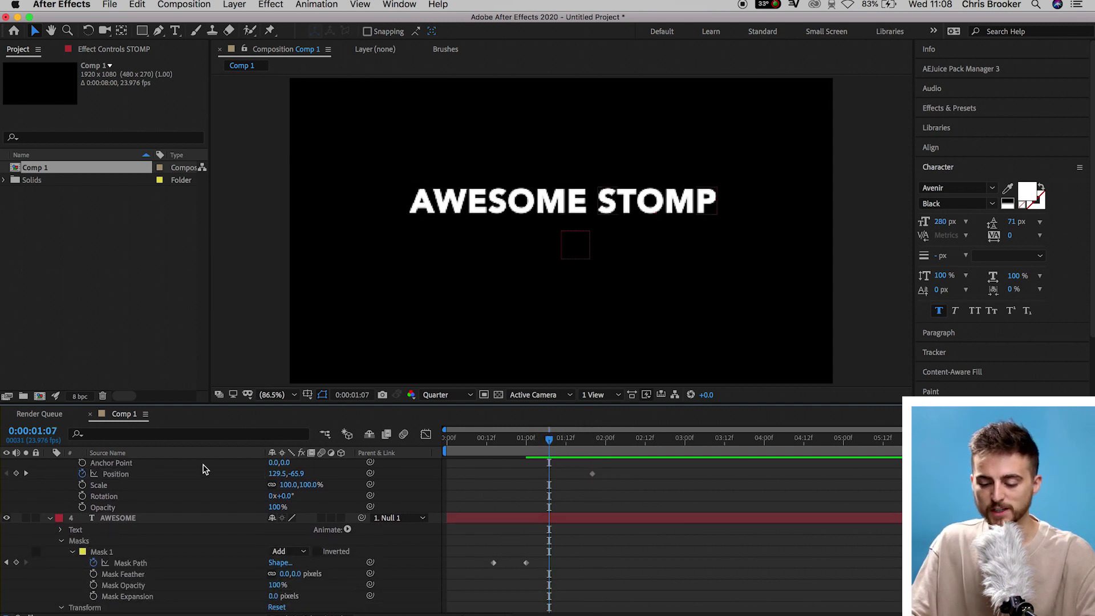
drag(279, 477, 3, 509)
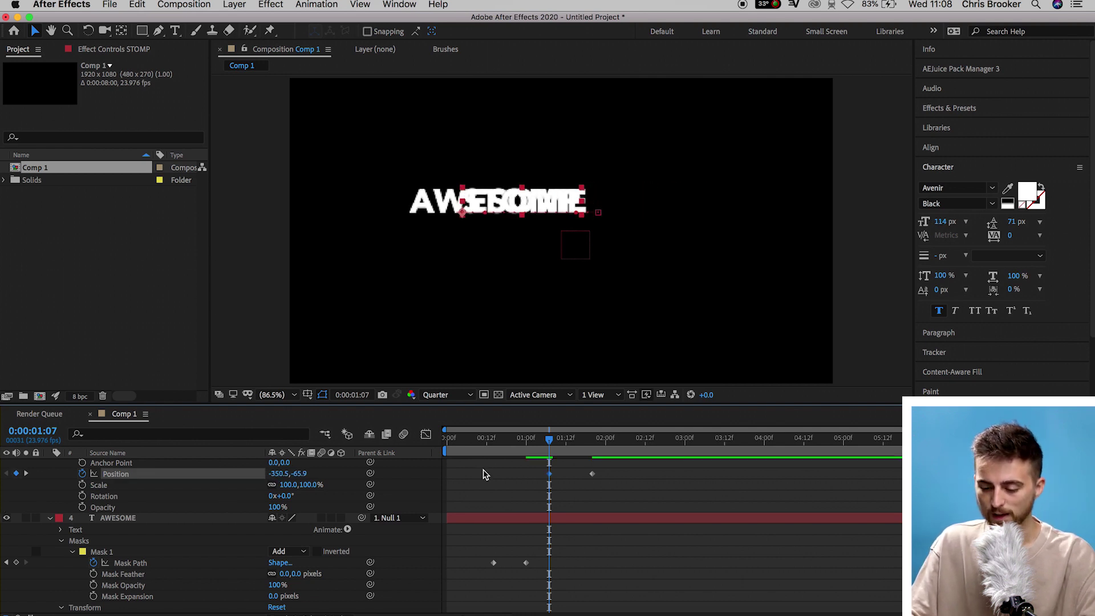
At 0:00:01:20, draw a rectangular mask around STOMP on its layer and set a Mask Path keyframe for it.
scroll(484, 474, up, 4)
drag(566, 444, 592, 445)
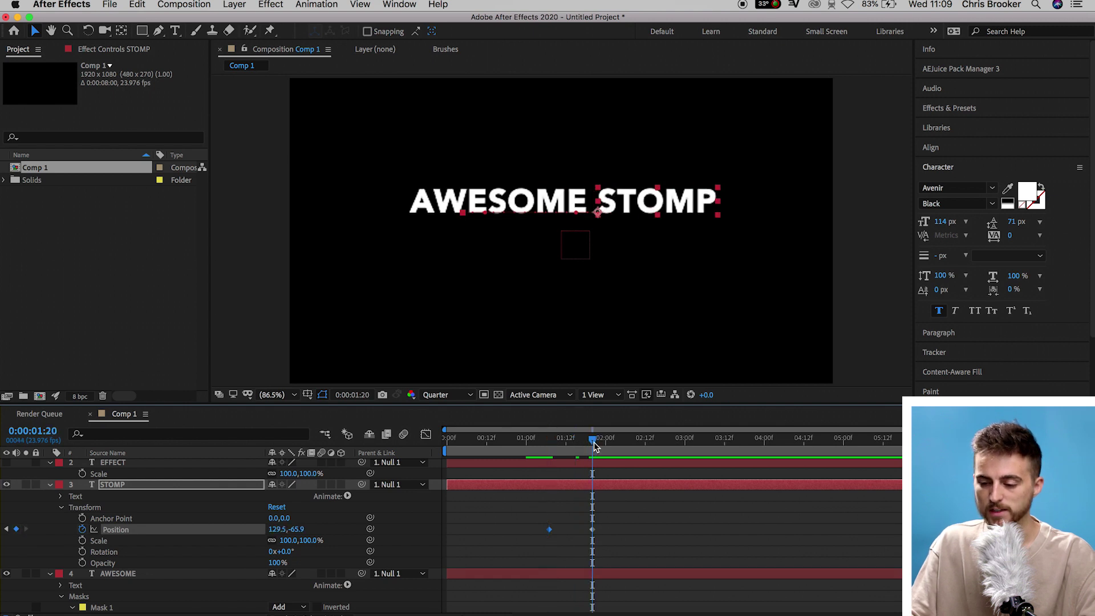
click(143, 32)
drag(588, 173, 745, 230)
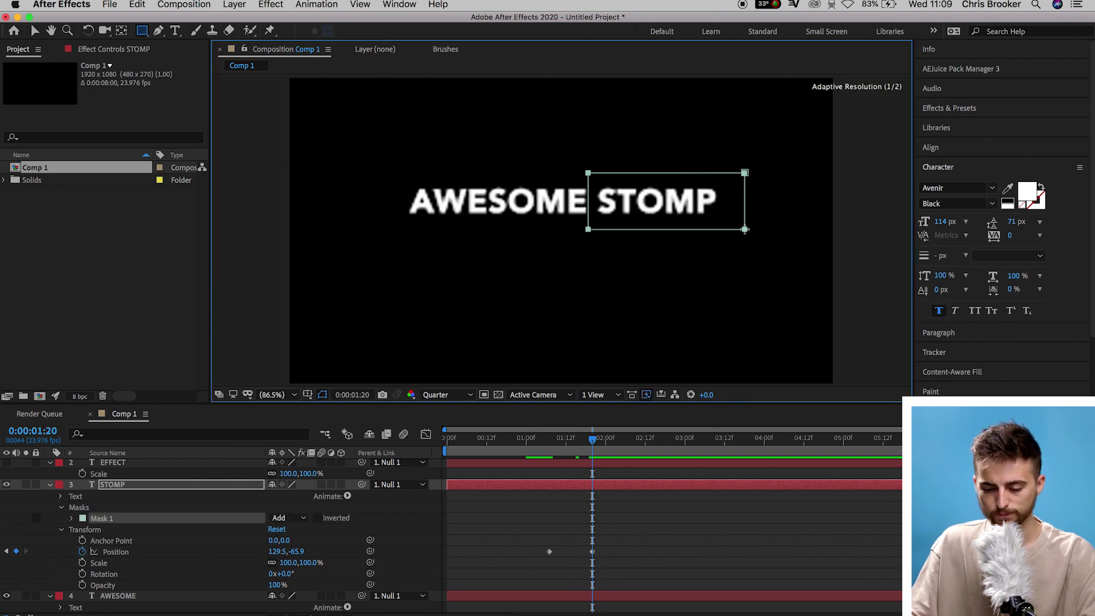
click(72, 519)
click(93, 530)
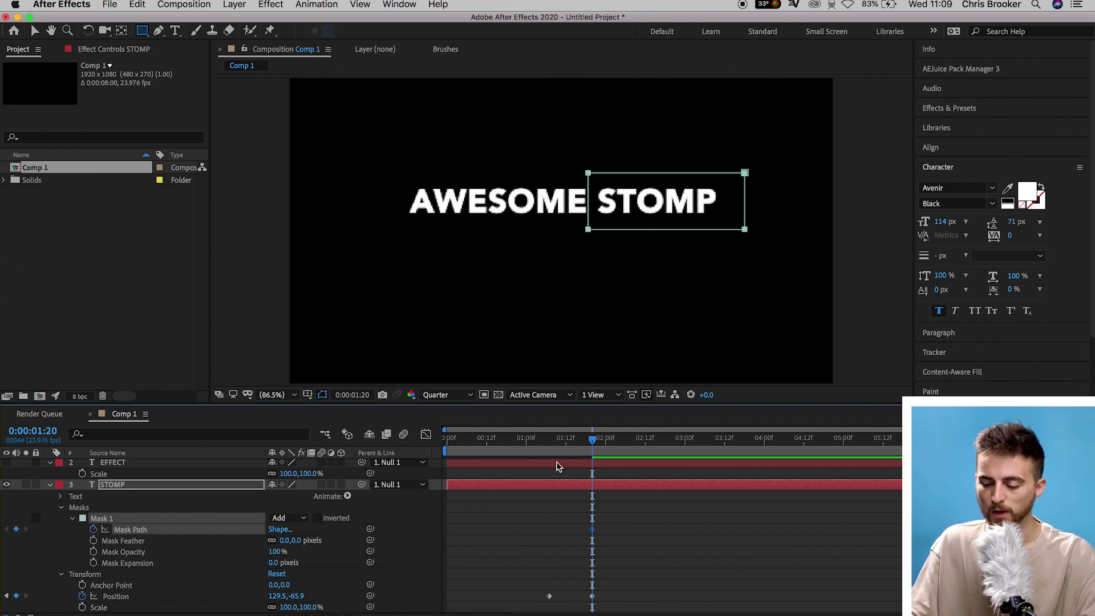
Keyframe STOMP's Mask Path at 0:00:01:08 by shifting the whole mask right until it clears the word and AWESOME.
drag(570, 445, 553, 444)
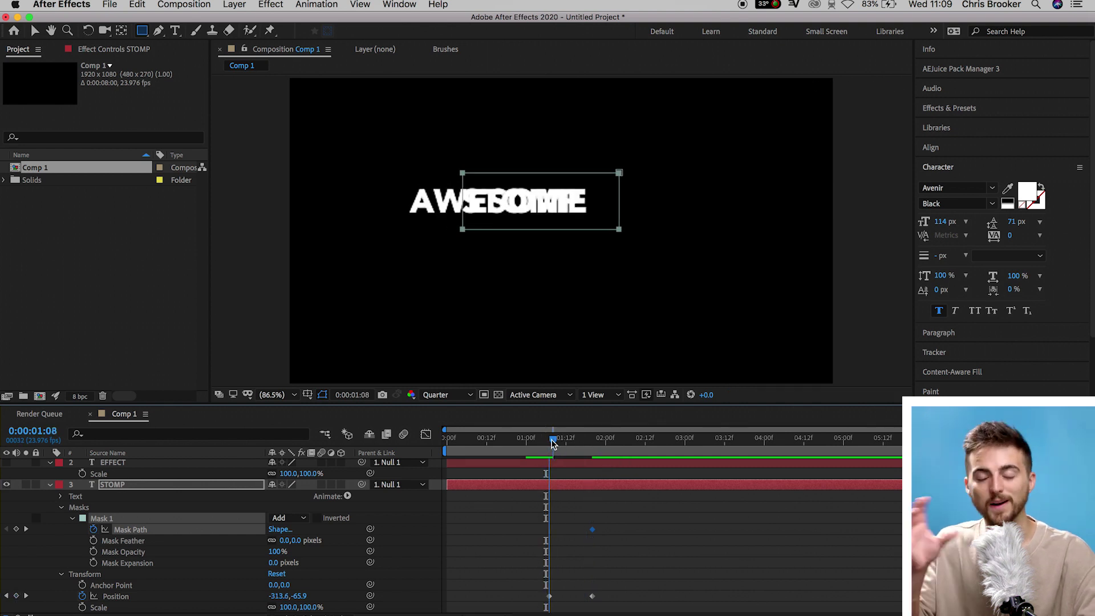
click(596, 542)
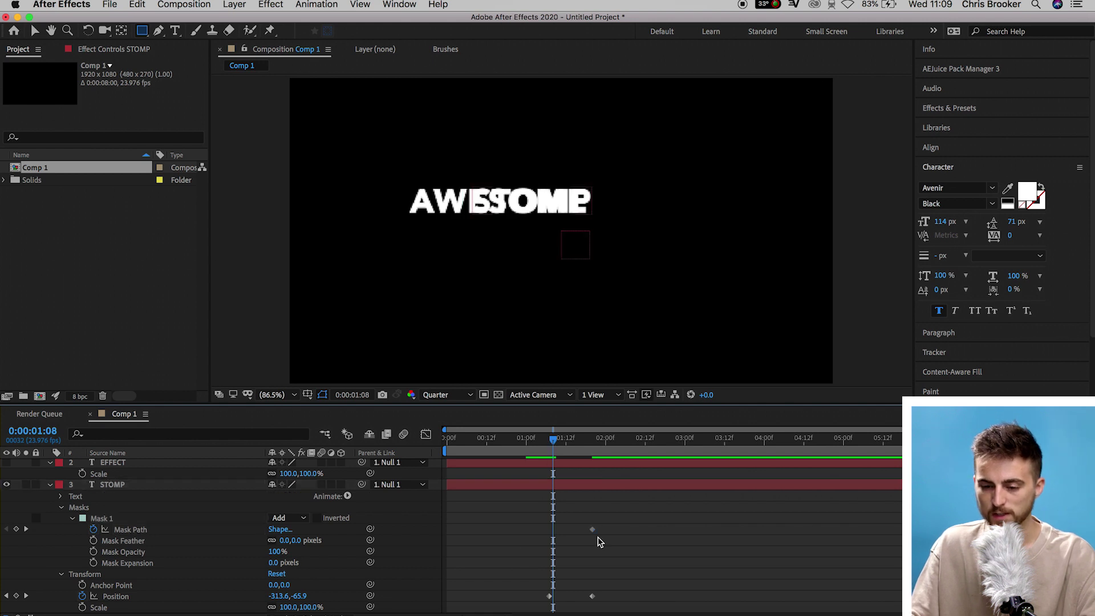
click(592, 530)
click(35, 31)
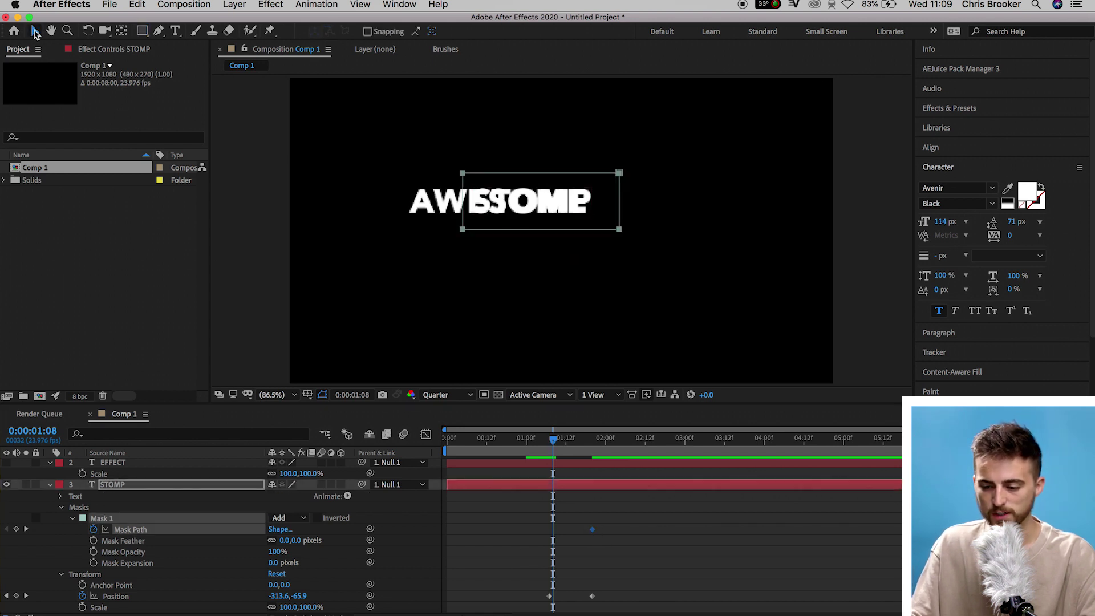
drag(462, 171, 596, 170)
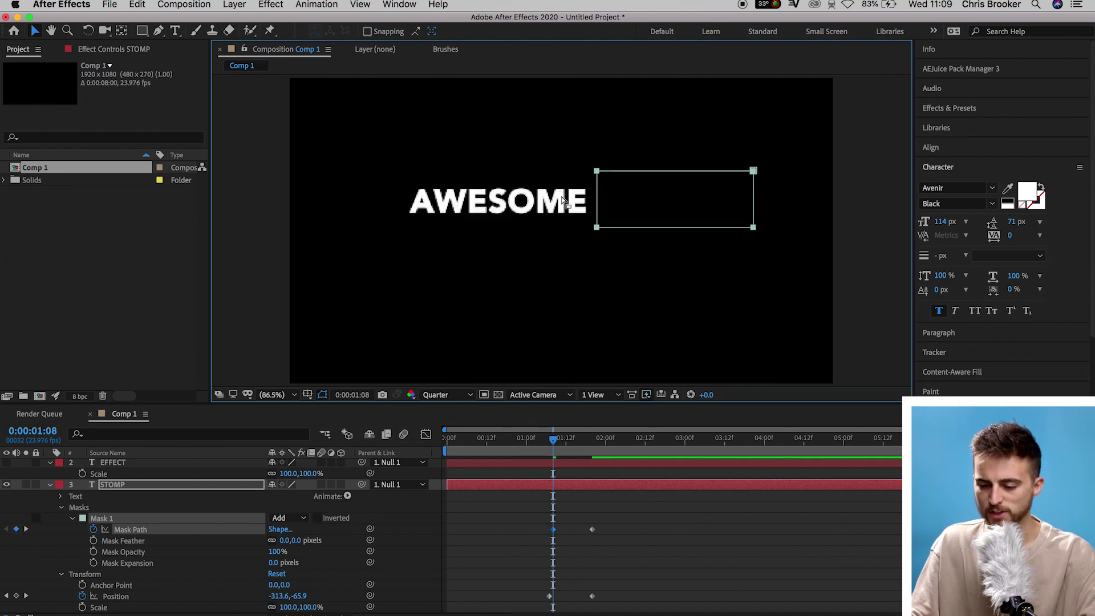
click(560, 506)
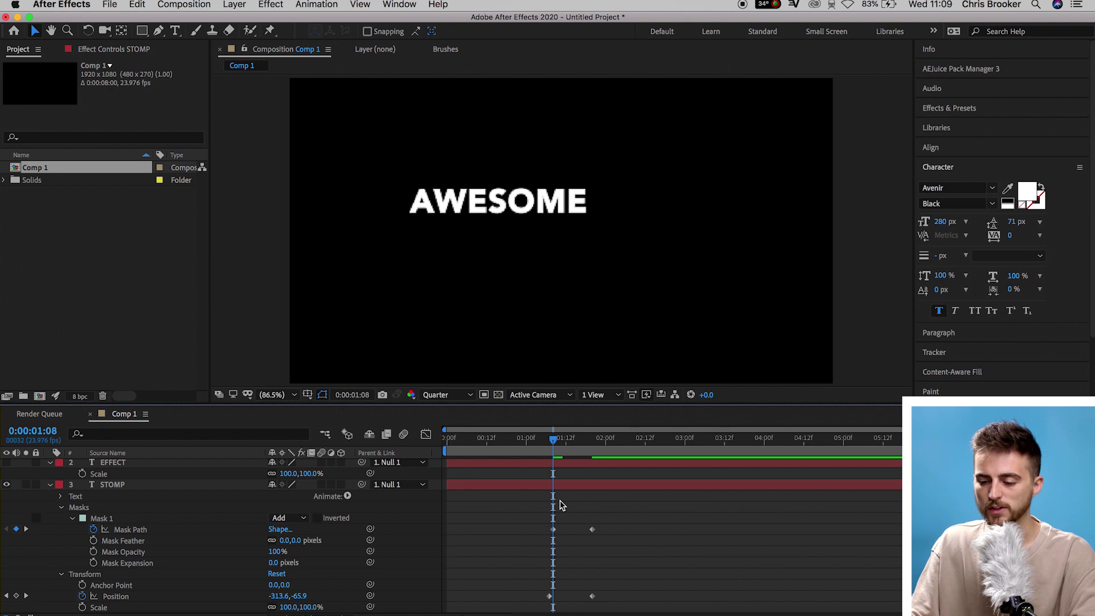
Play back the masked slide-in of STOMP and scrub through it to check the reveal.
key(space)
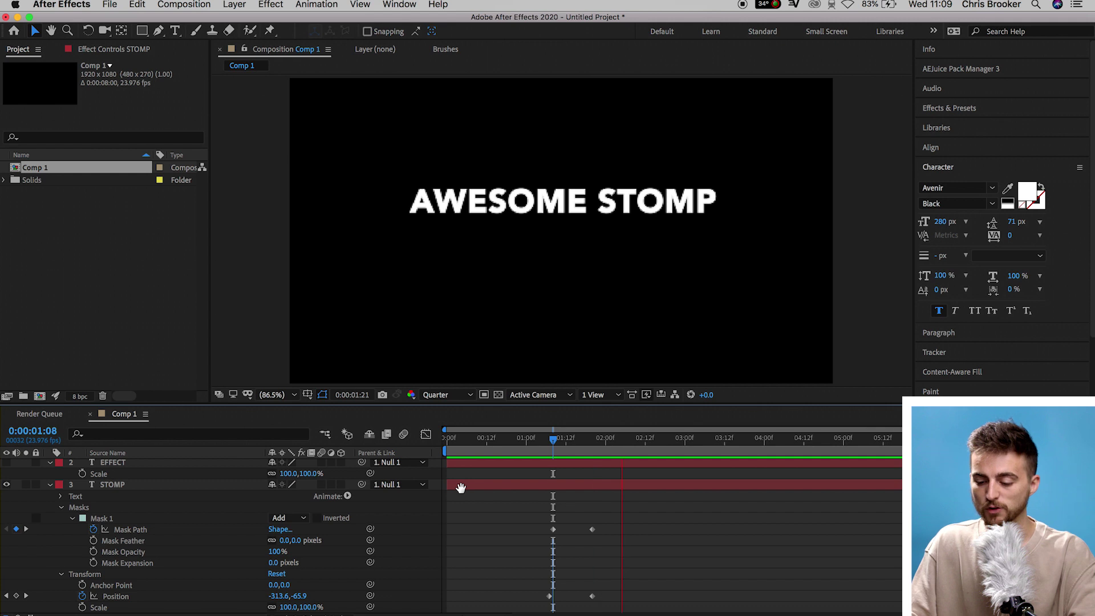
key(shift+Page_Down)
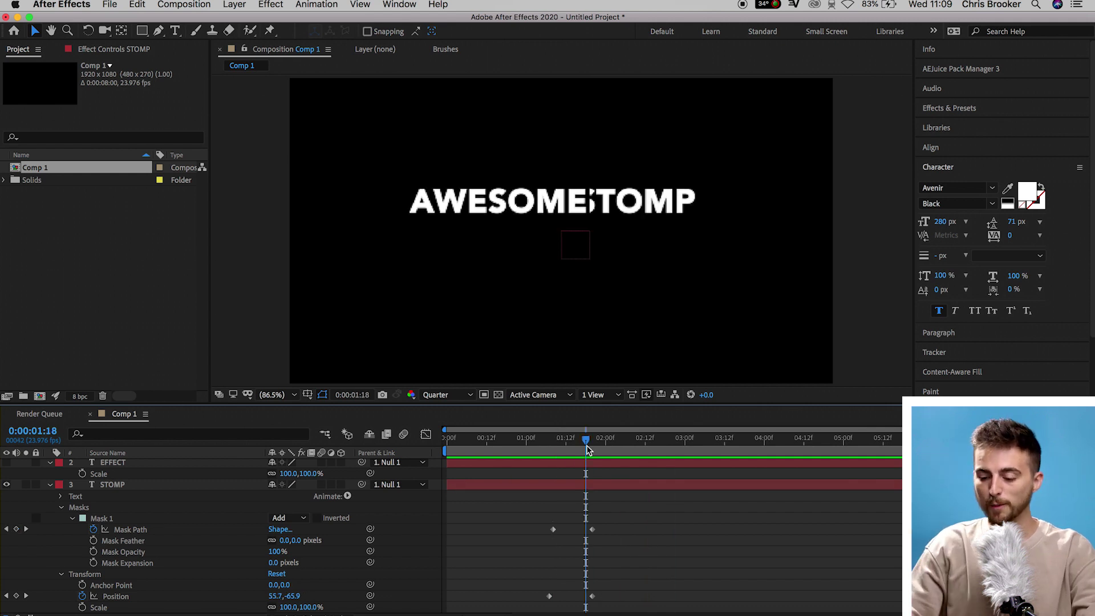
click(625, 450)
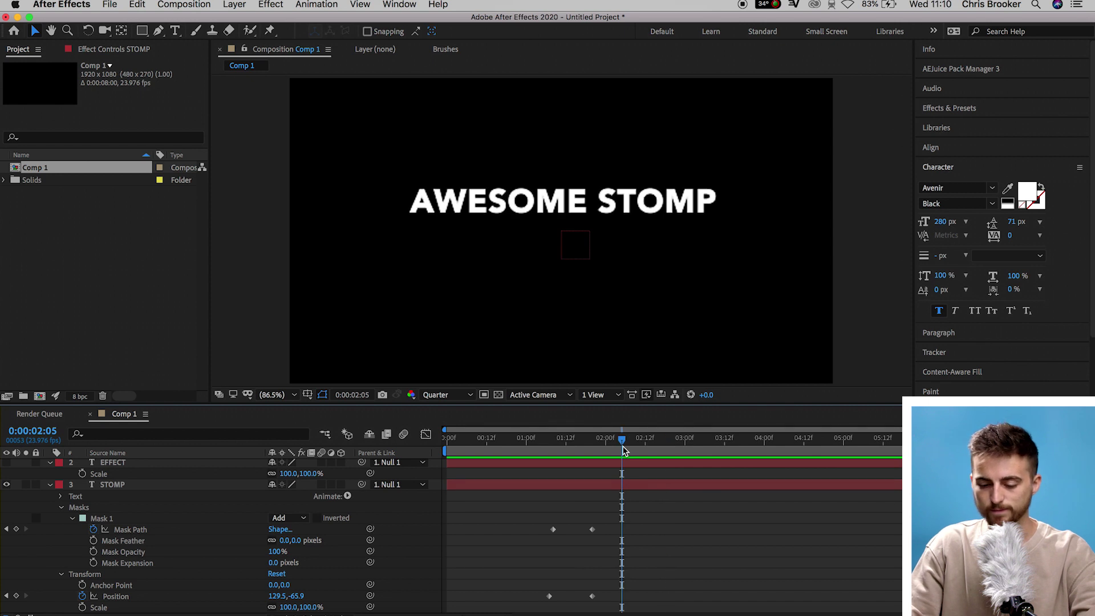
Show the EFFECT layer again and set a Position keyframe for it at 0:00:03:01.
scroll(626, 489, up, 3)
key(Page_Down)
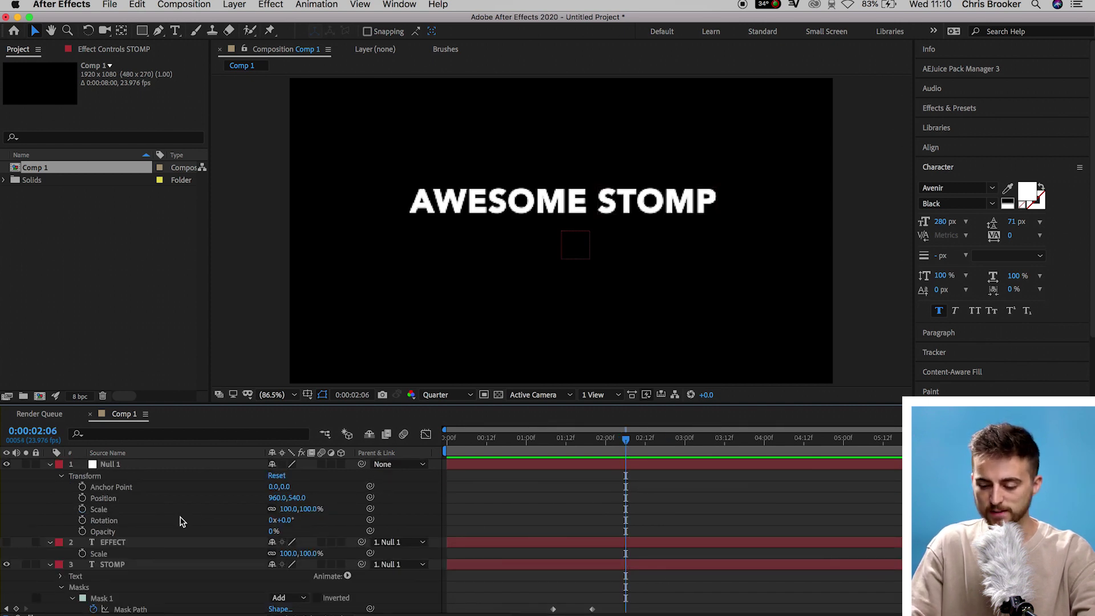
click(7, 541)
scroll(536, 526, down, 3)
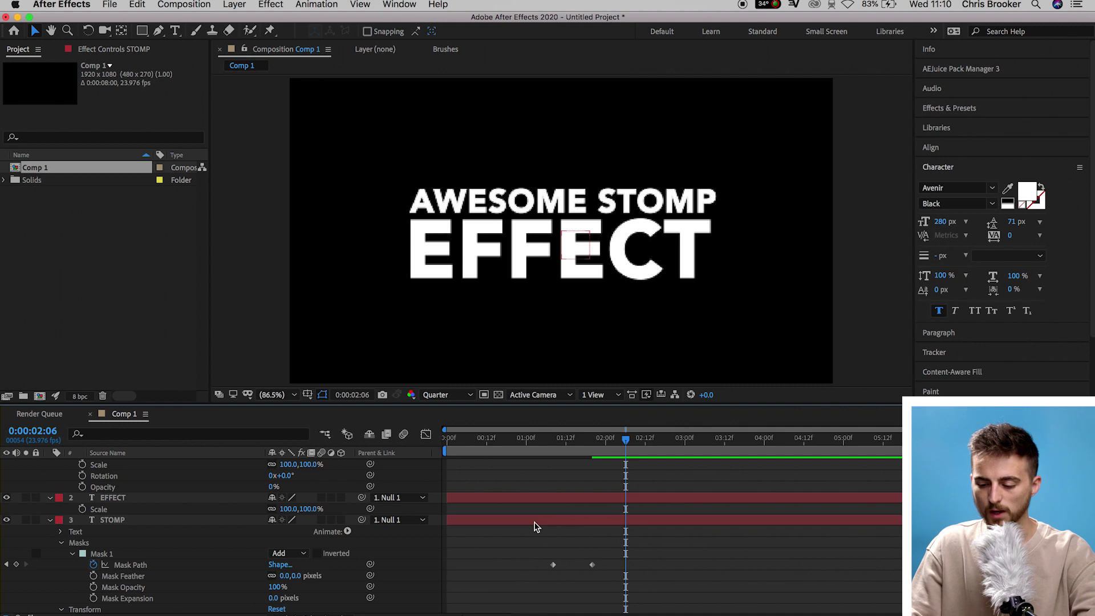
click(689, 447)
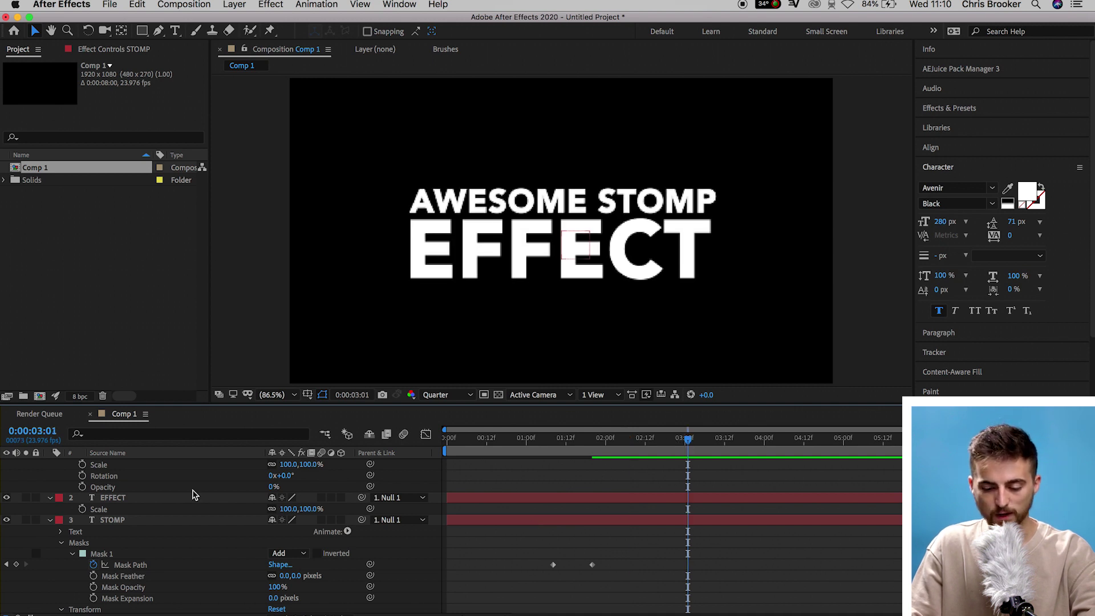
click(49, 498)
click(50, 497)
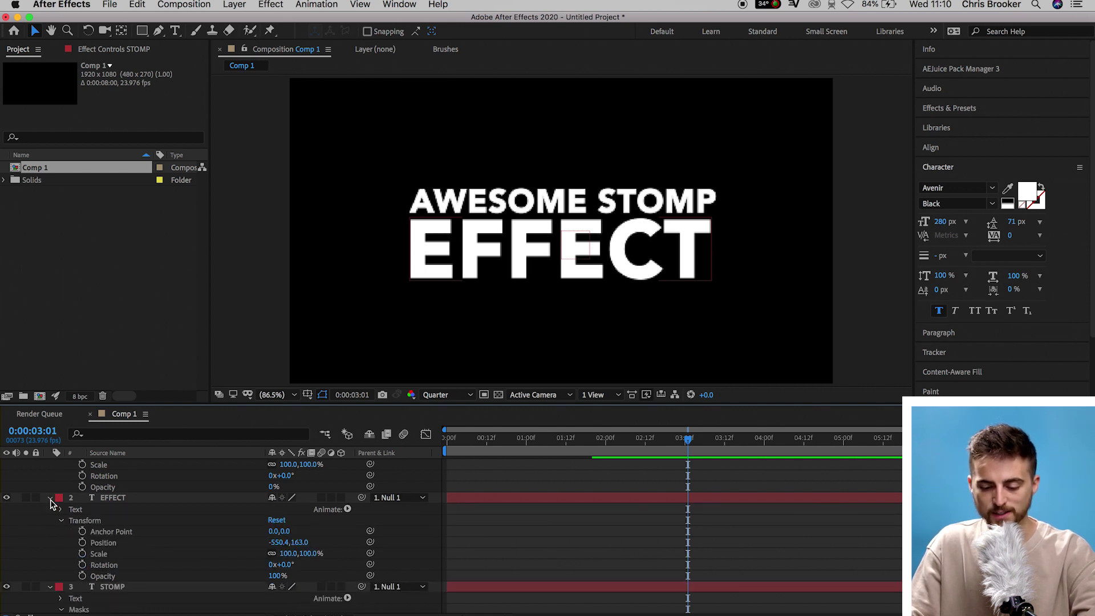
click(82, 544)
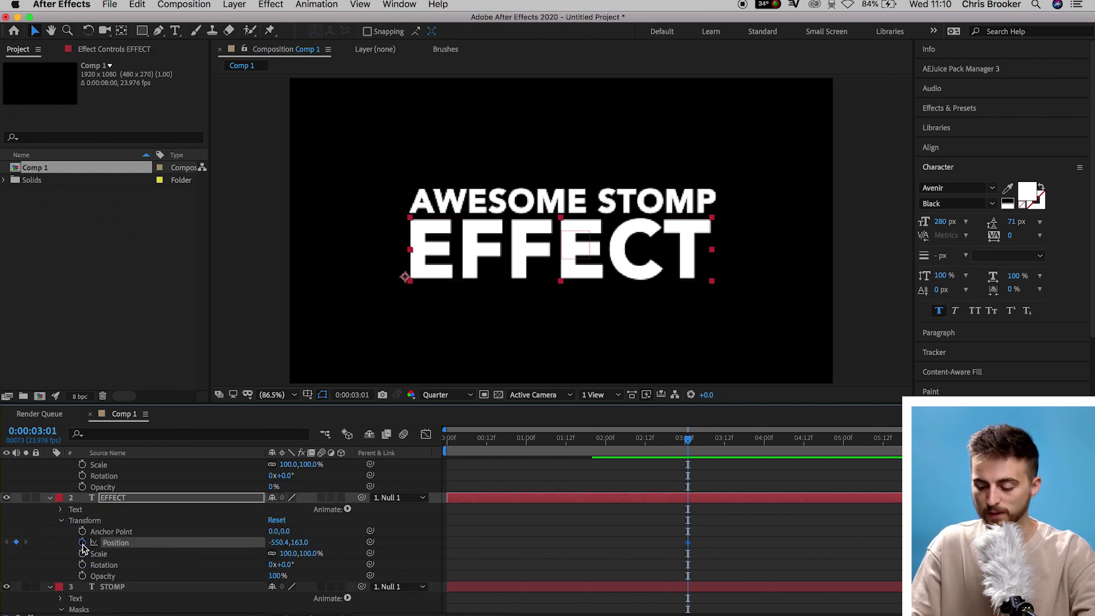
Keyframe EFFECT's starting position at 0:00:02:08, moving it up over AWESOME STOMP to Y -89.0.
click(633, 442)
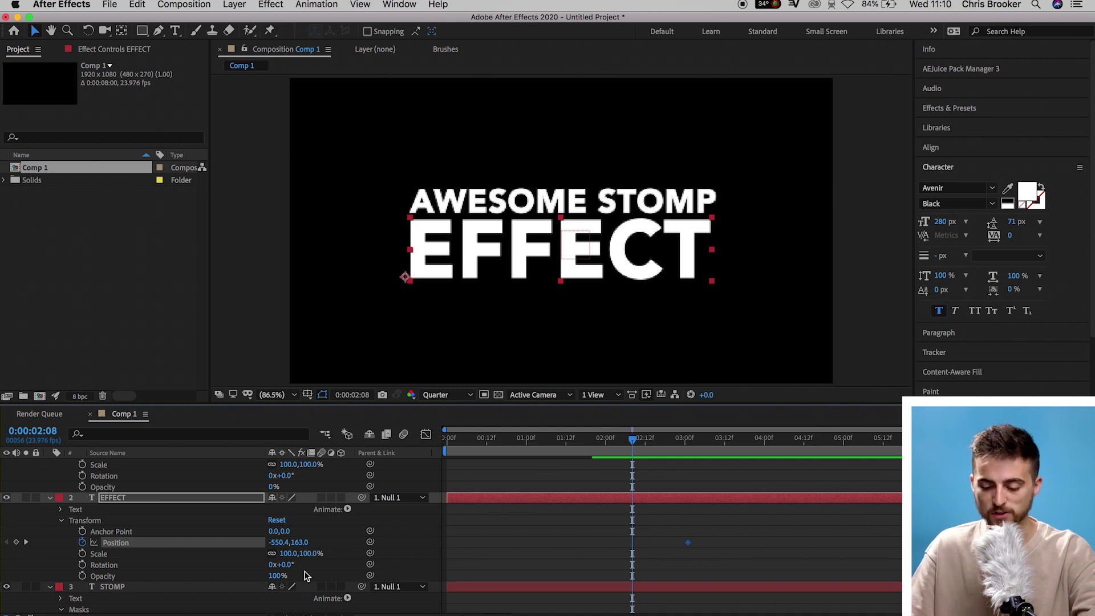
drag(305, 514, 381, 307)
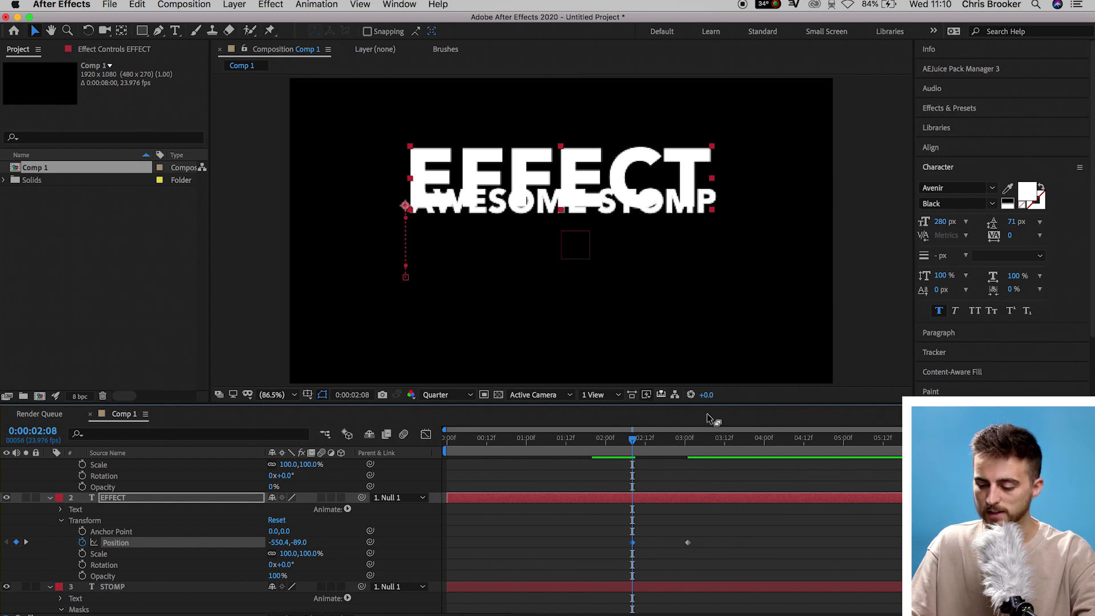
At 0:00:03:01, draw a rectangular mask around EFFECT on its layer and set a Mask Path keyframe for it.
click(691, 445)
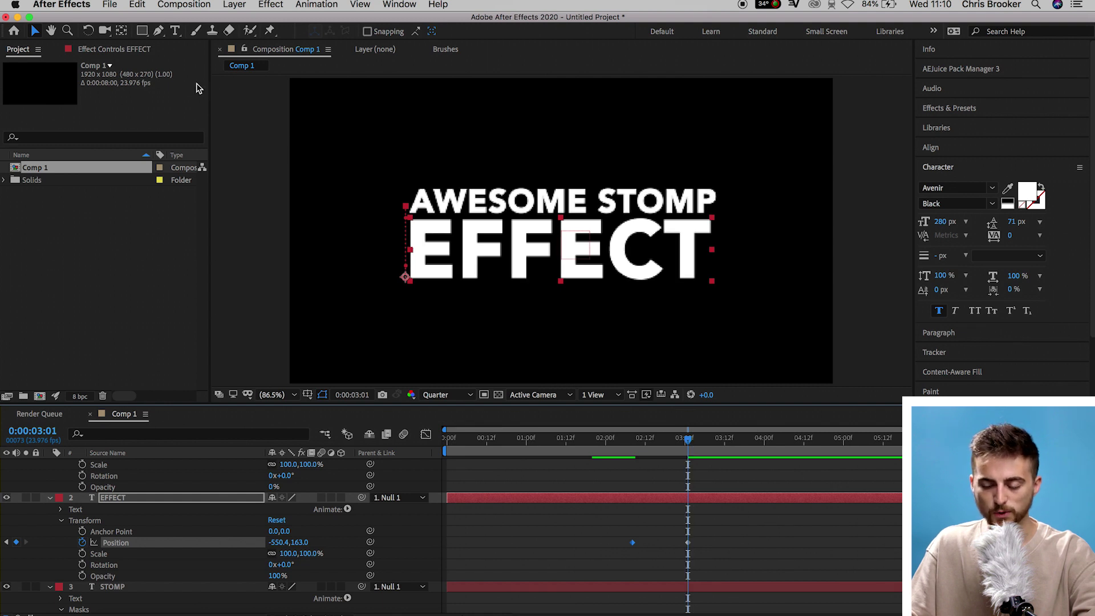
click(143, 30)
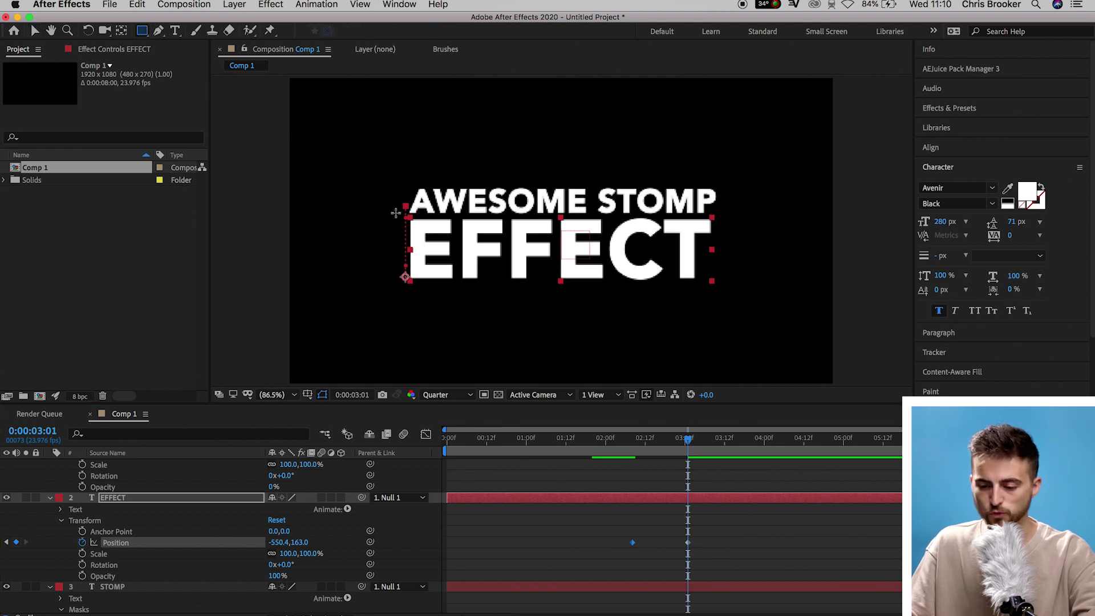
drag(392, 212, 735, 296)
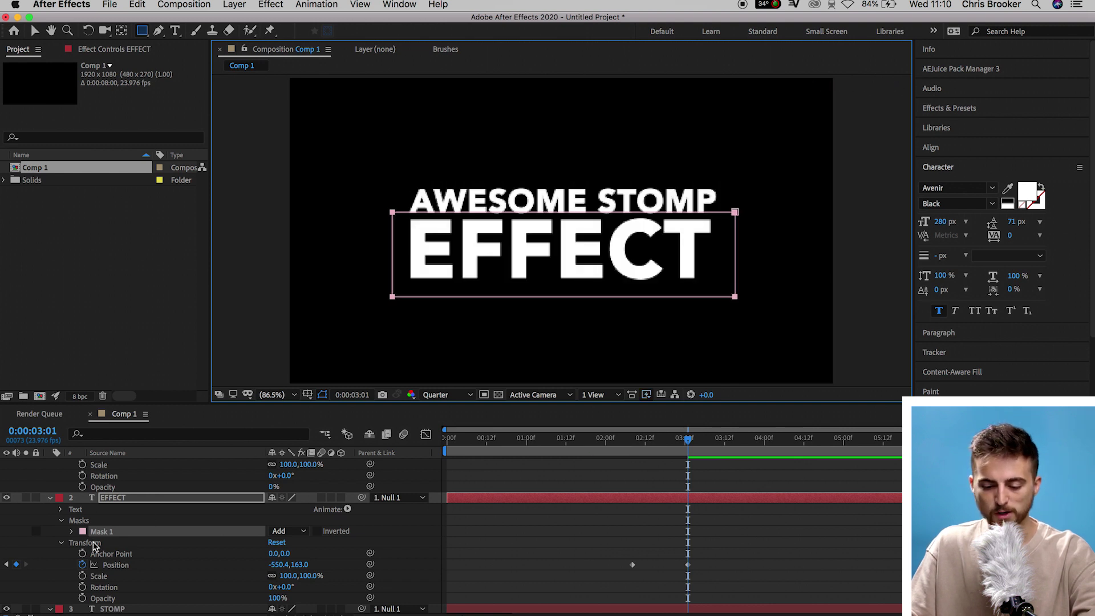
click(72, 533)
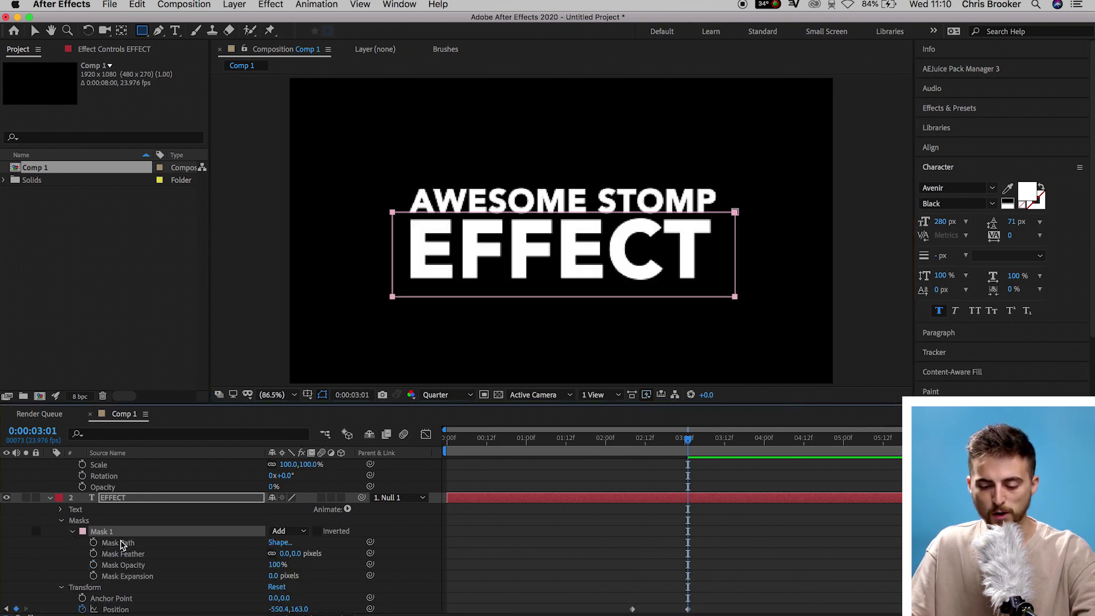
click(93, 542)
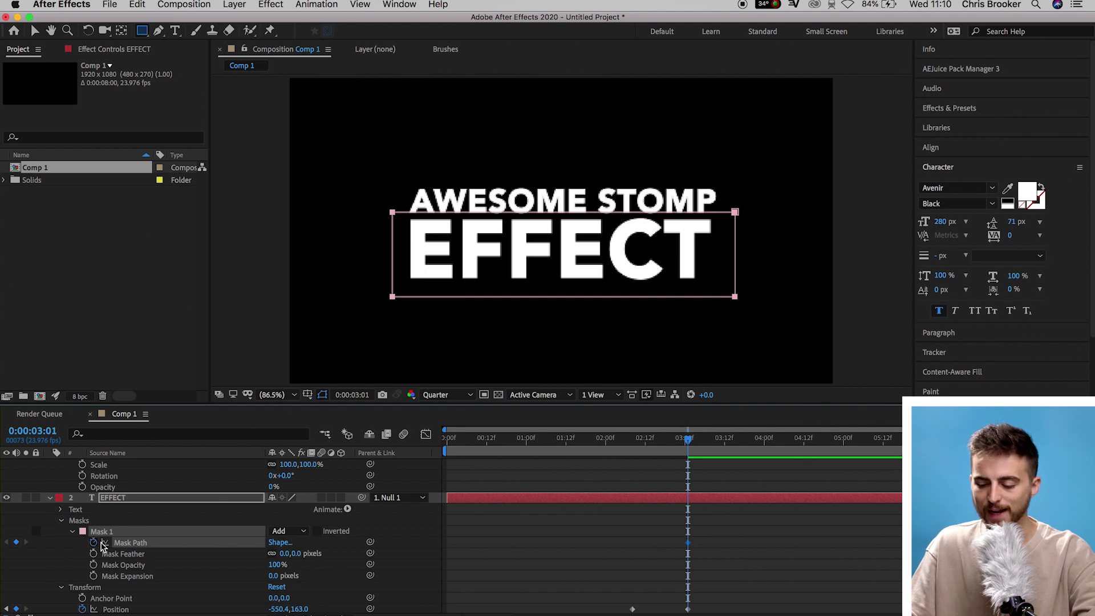
Keyframe EFFECT's Mask Path at 0:00:02:08 by moving the whole mask down below the word until EFFECT is hidden.
drag(644, 443, 635, 448)
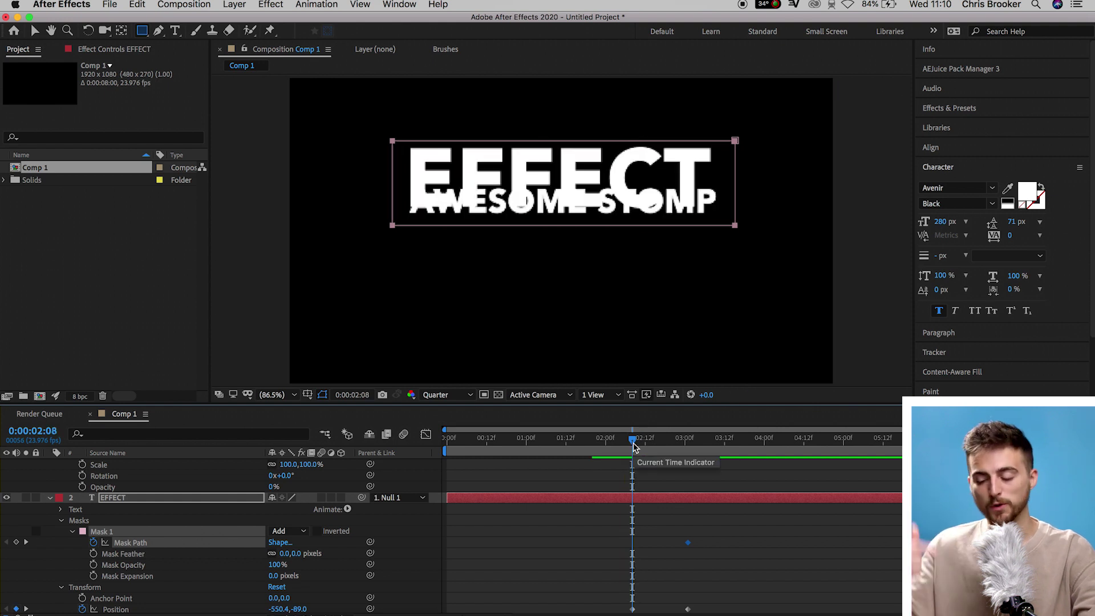
key(v)
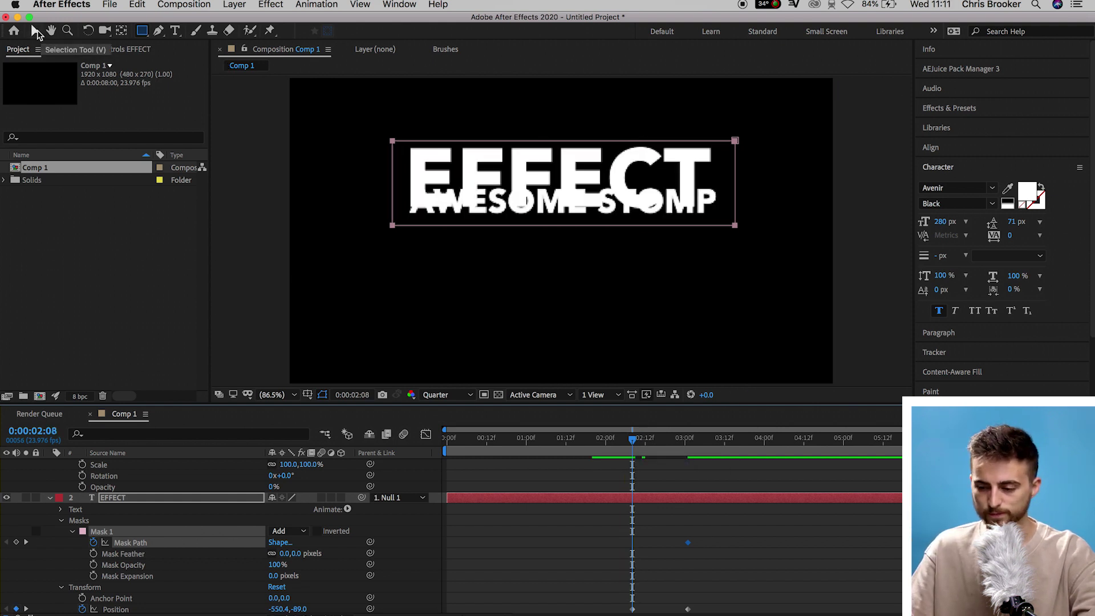
drag(733, 148, 734, 221)
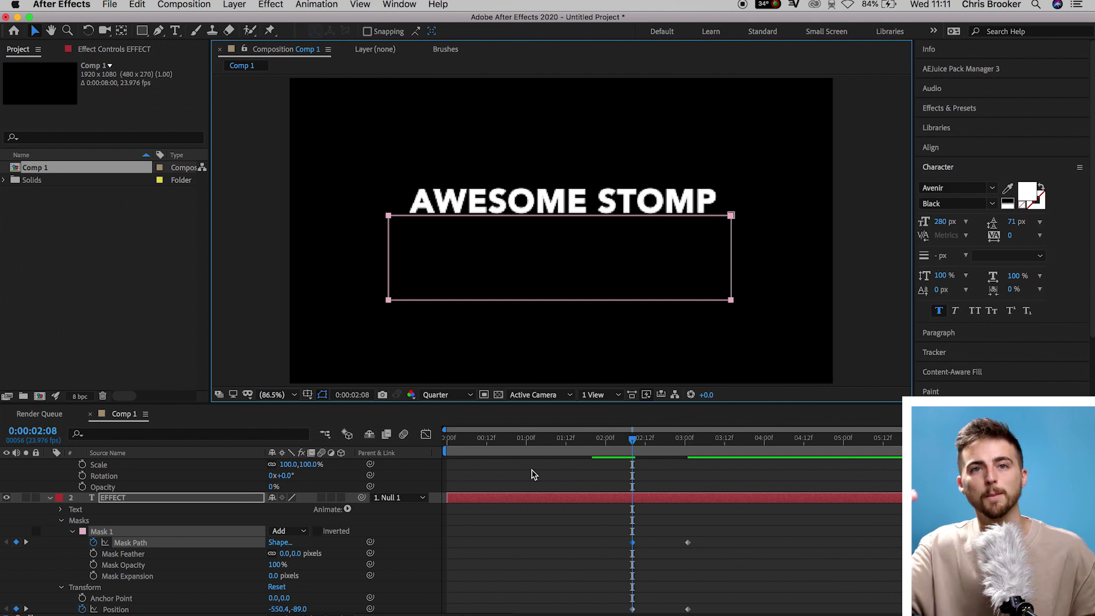
Play back the composition from the start to check all three word reveals.
key(Home)
key(space)
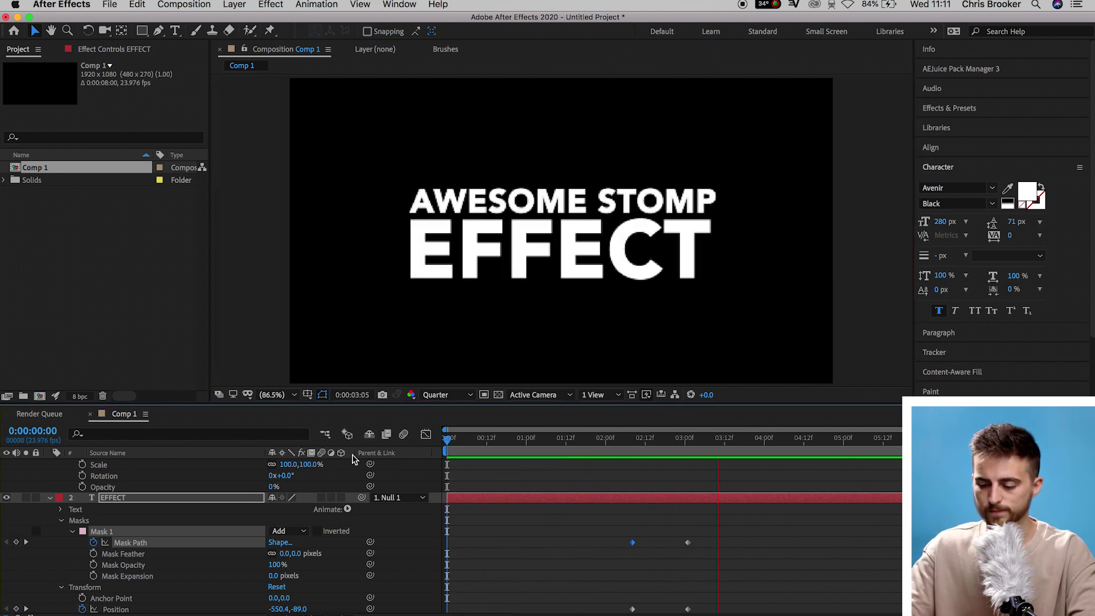
key(space)
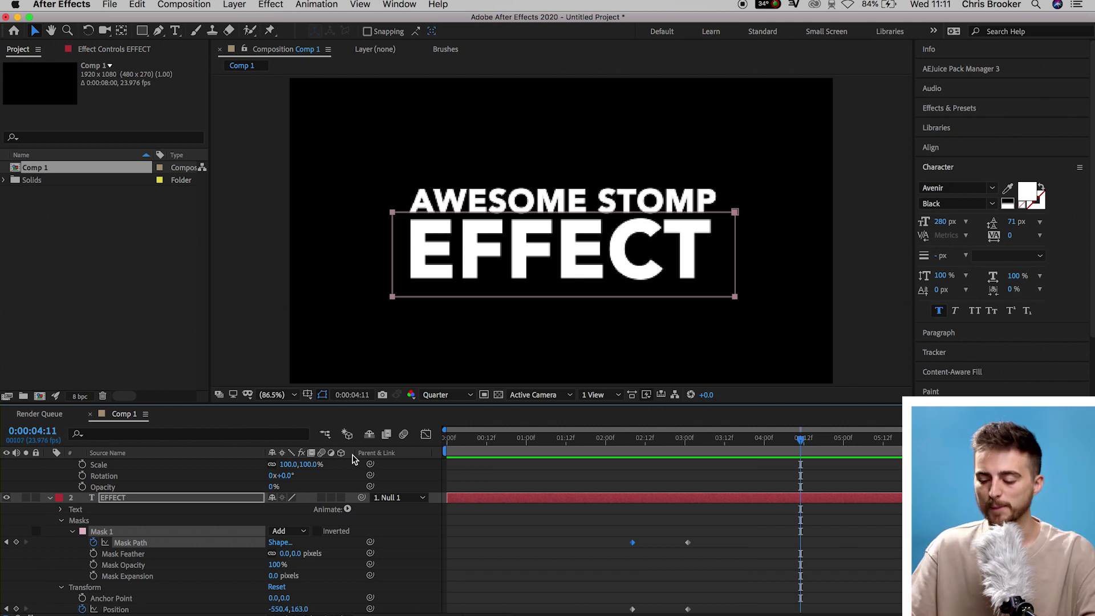
Speed up the reveals by moving the ending Mask Path and Position keyframes of EFFECT, STOMP and AWESOME slightly earlier.
scroll(707, 564, down, 2)
drag(708, 512, 671, 595)
scroll(670, 595, down, 6)
scroll(671, 595, down, 10)
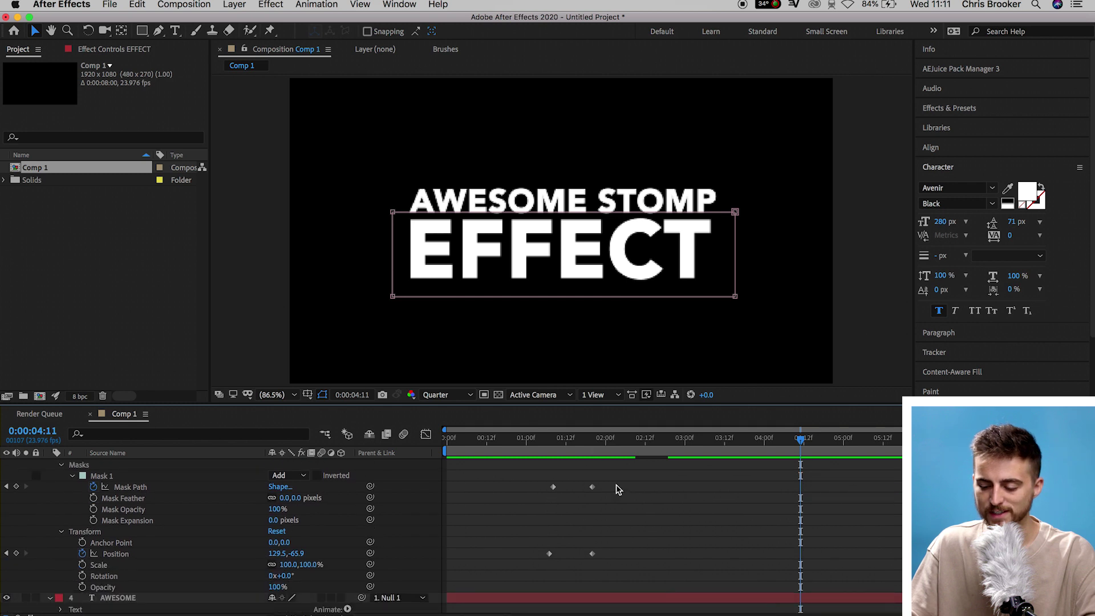
click(617, 488)
drag(588, 538, 581, 561)
scroll(585, 561, down, 5)
drag(544, 502, 522, 581)
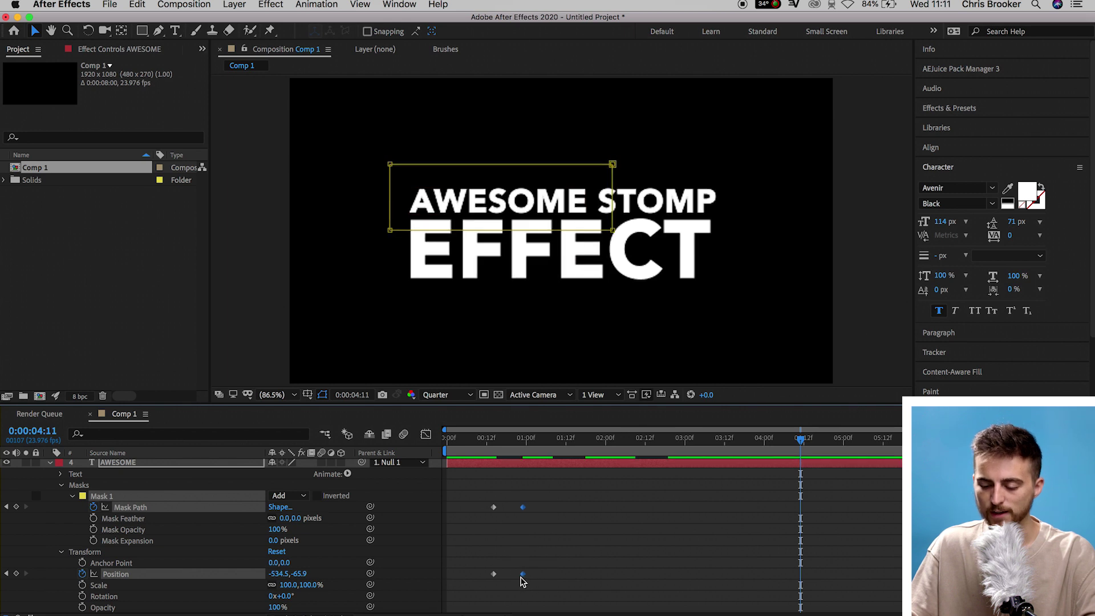
Replay the composition from the start to check the faster timing of the word reveals.
key(Home)
key(space)
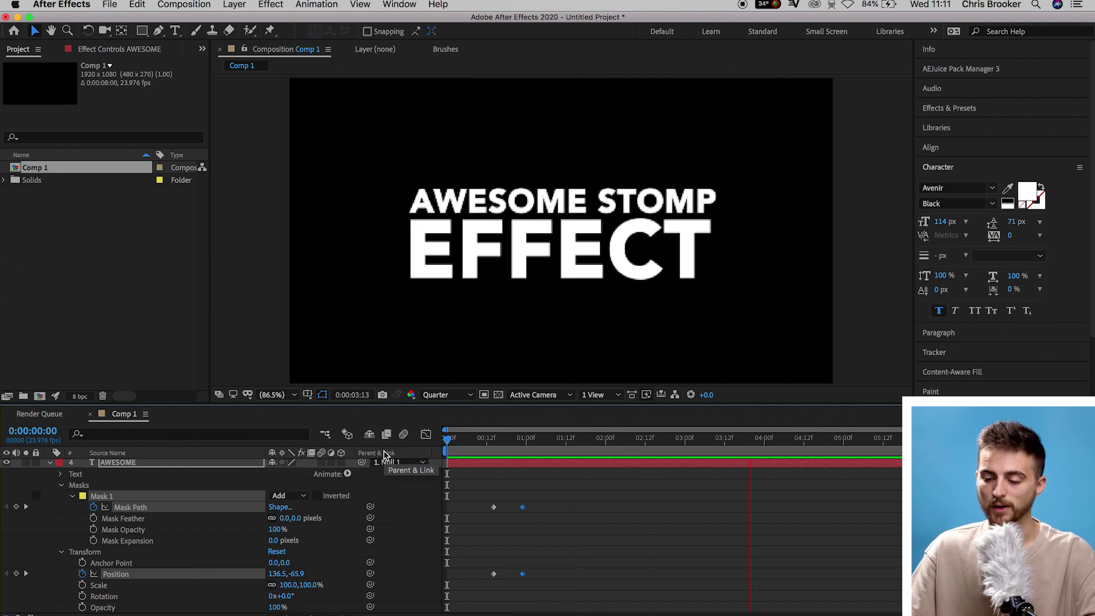
key(space)
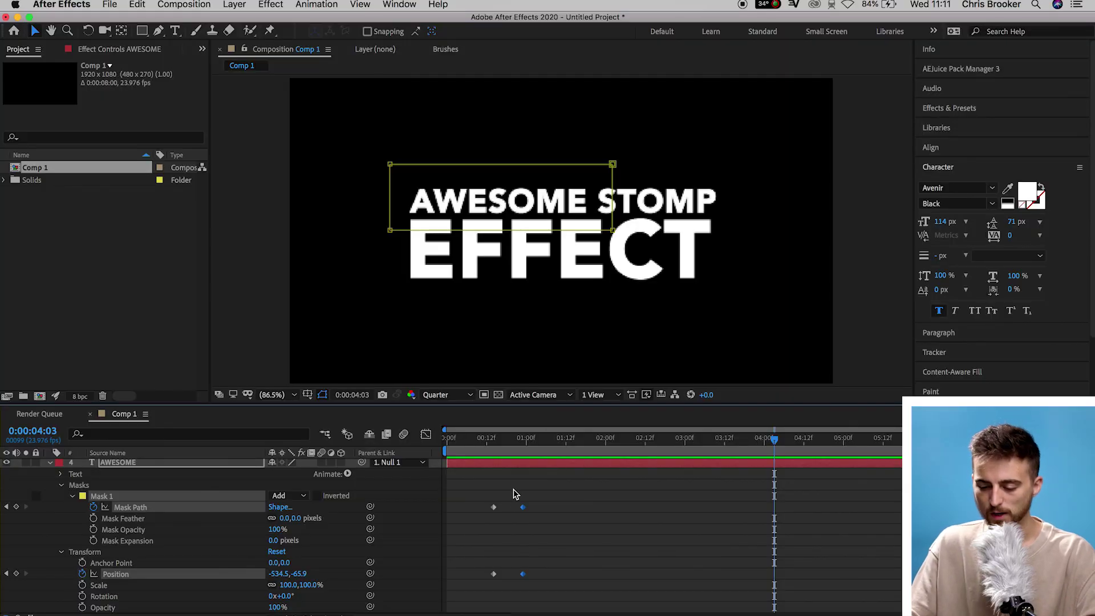
Display the proportional grid over the composition at 0:00:01:01, where only AWESOME is revealed.
scroll(536, 496, up, 10)
drag(468, 439, 530, 449)
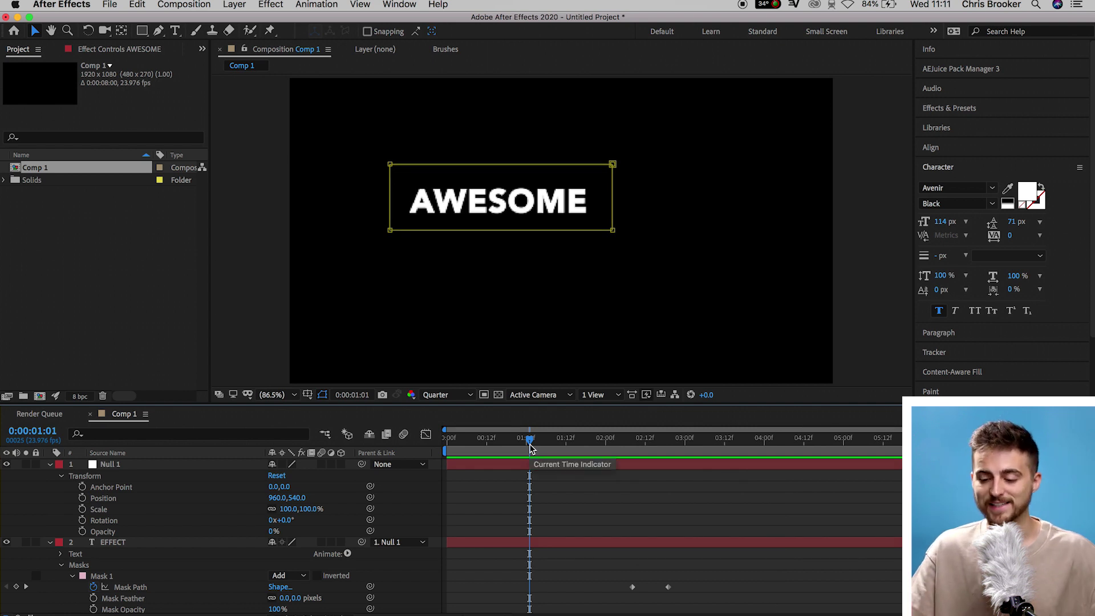
click(315, 396)
click(324, 418)
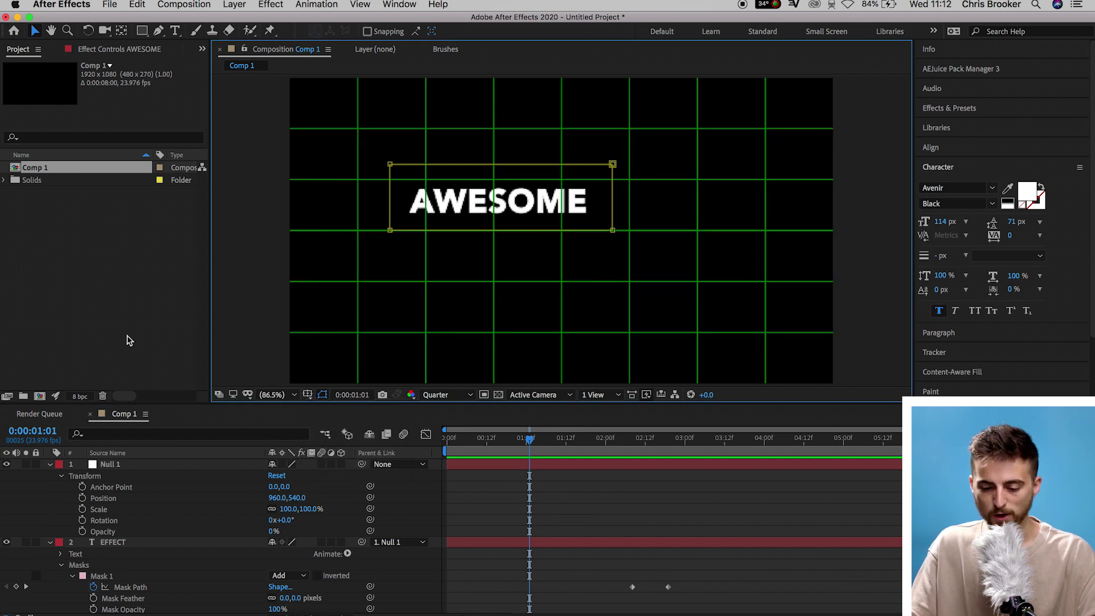
Centre AWESOME by setting the null's Position to 1178, 641, and keyframe that Position at 0:00:00:23, on AWESOME's ending keyframes.
click(114, 465)
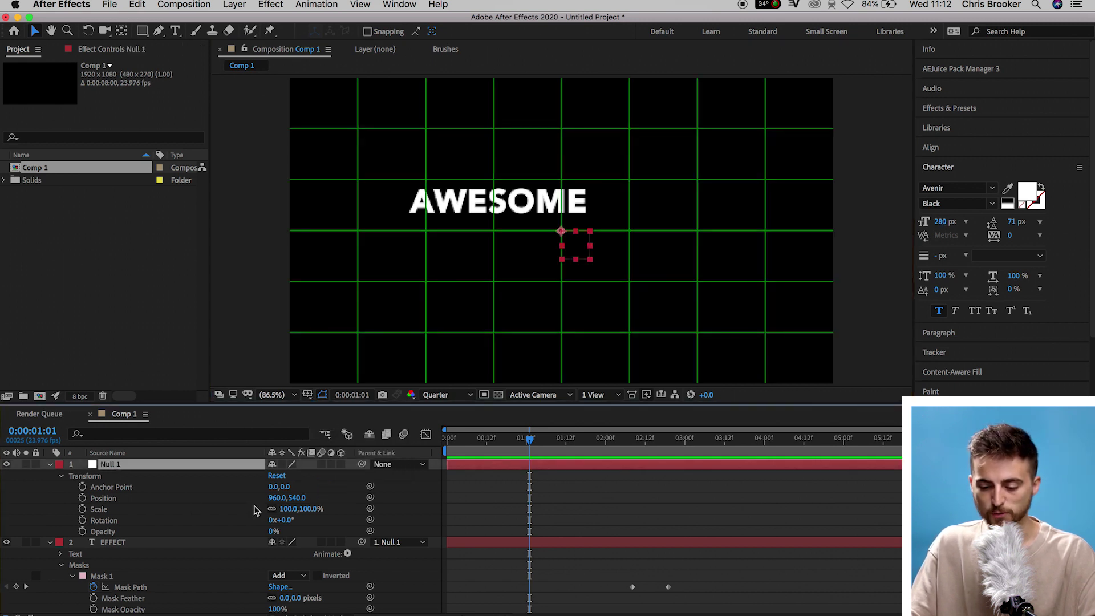
drag(280, 498, 371, 497)
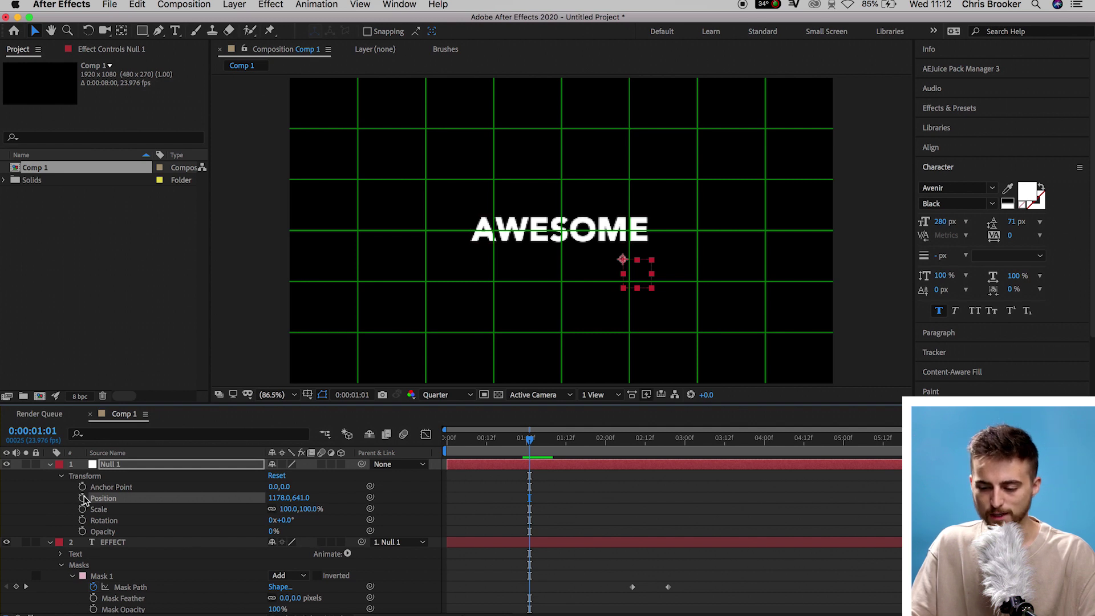
scroll(469, 571, down, 10)
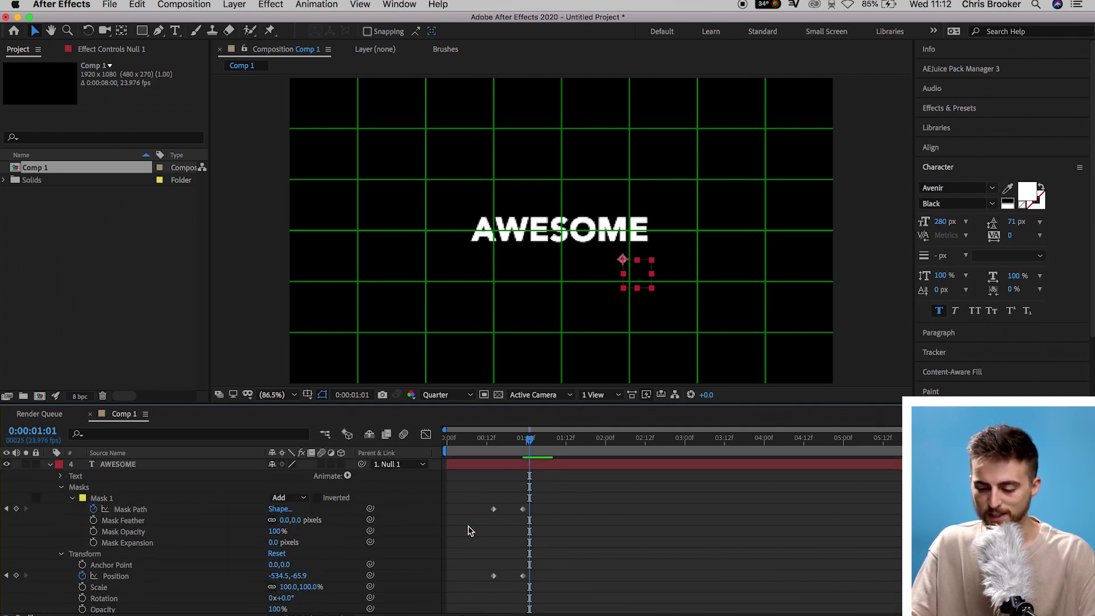
drag(530, 437, 522, 438)
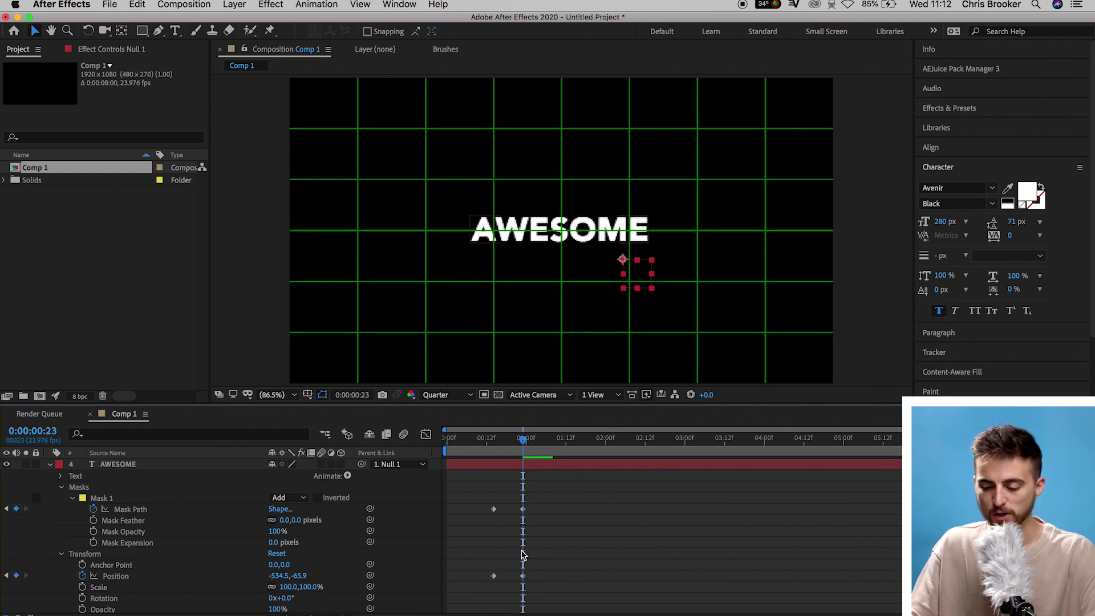
scroll(539, 536, up, 5)
scroll(539, 541, up, 3)
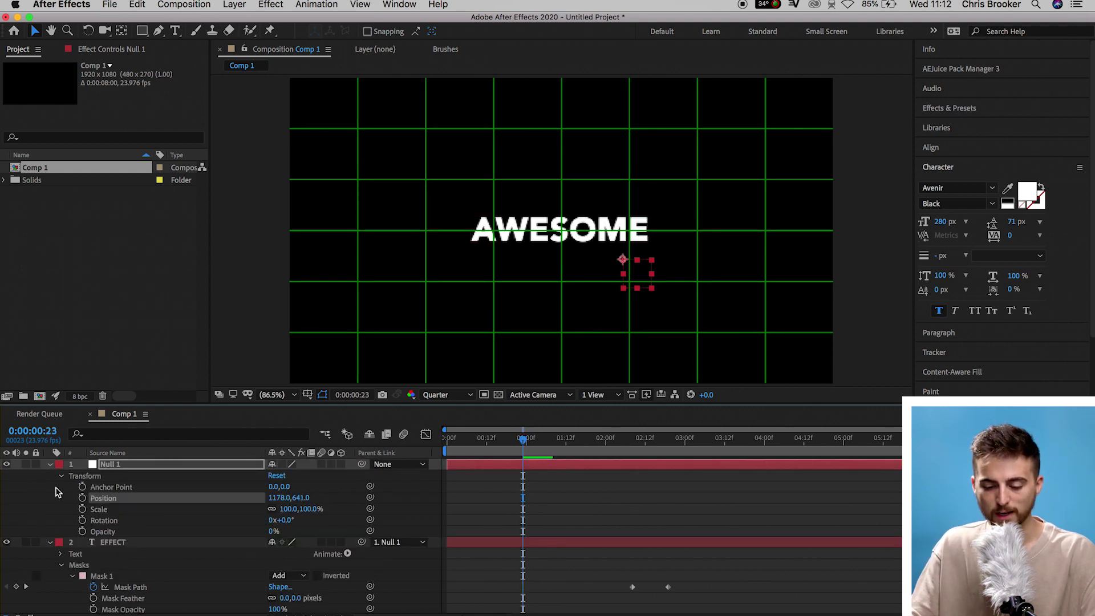
click(83, 499)
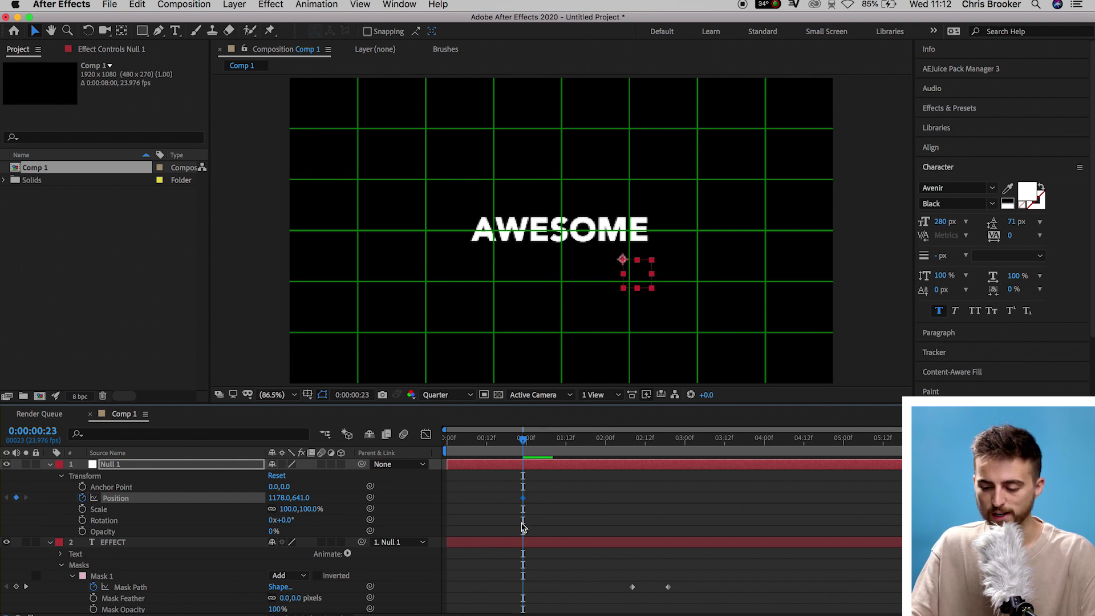
Keyframe the null's Position at 848, 641 at 0:00:00:16 so the partly revealed AWESOME starts in the centre.
scroll(523, 527, down, 8)
drag(523, 442, 505, 444)
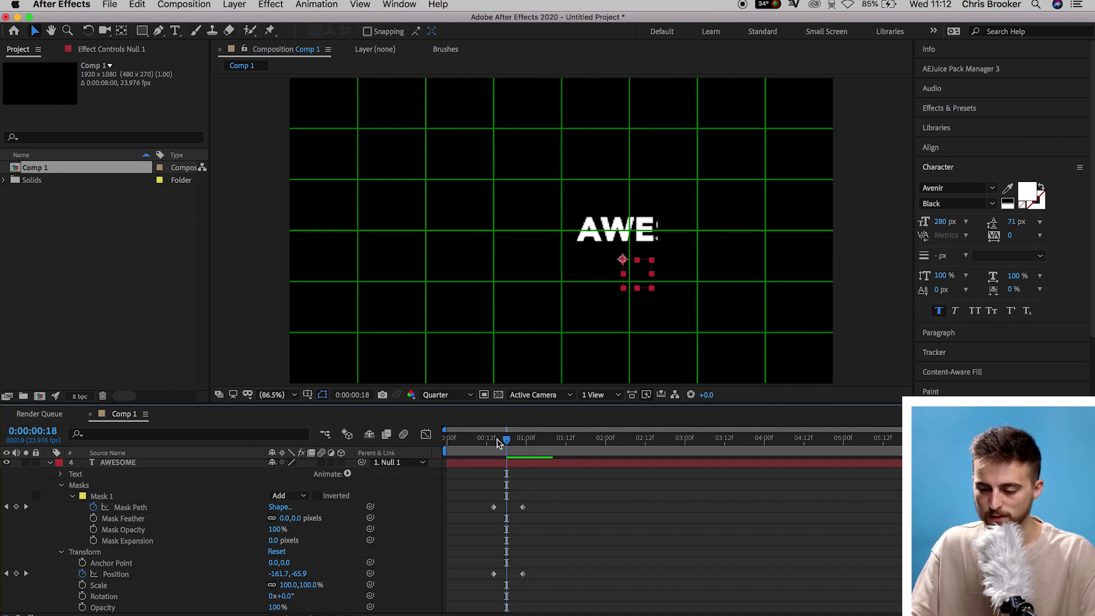
drag(505, 443, 499, 444)
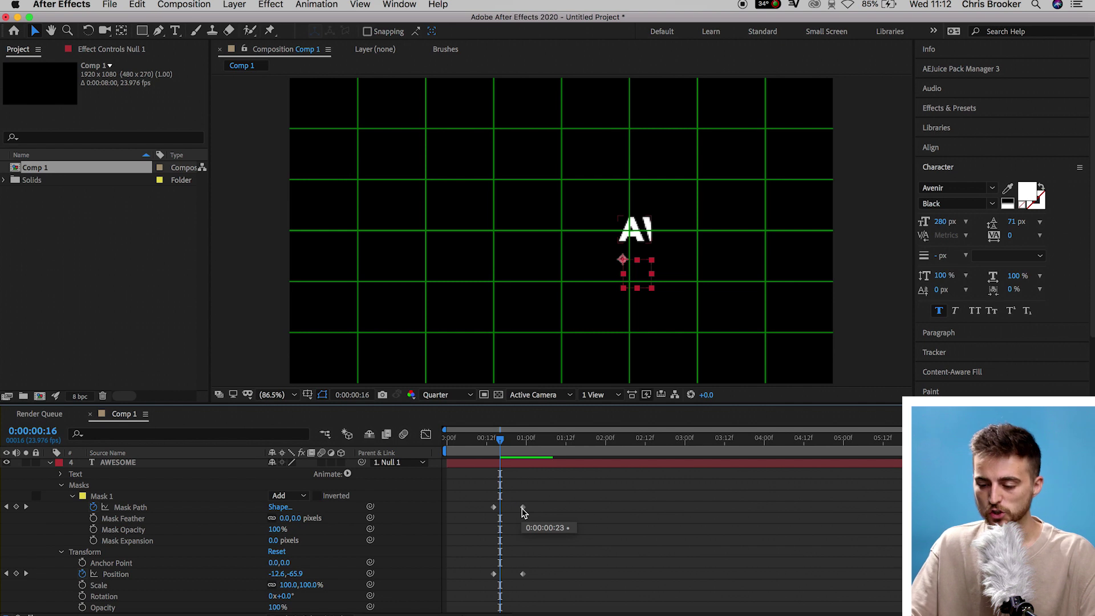
scroll(524, 512, up, 10)
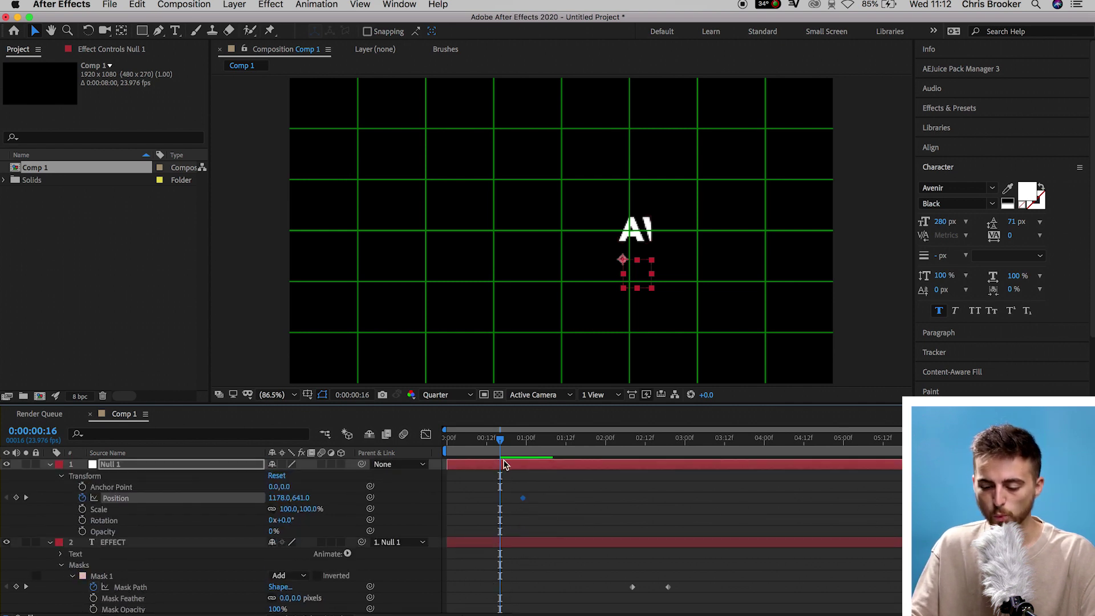
drag(283, 498, 97, 532)
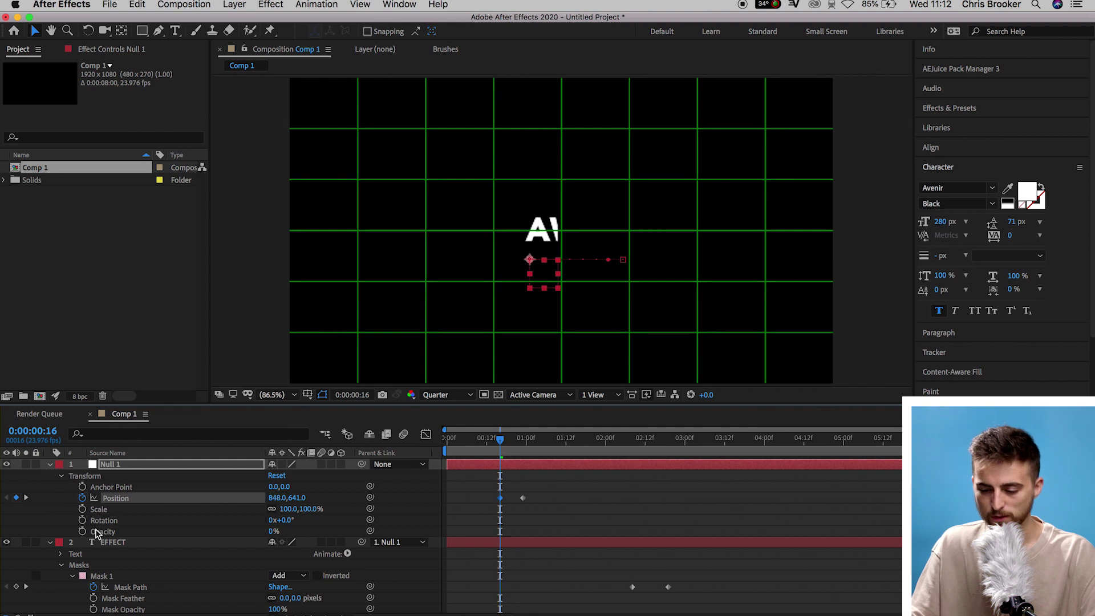
Move the null's first Position keyframe to 0:00:00:14, in line with AWESOME's starting keyframes.
drag(498, 443, 496, 444)
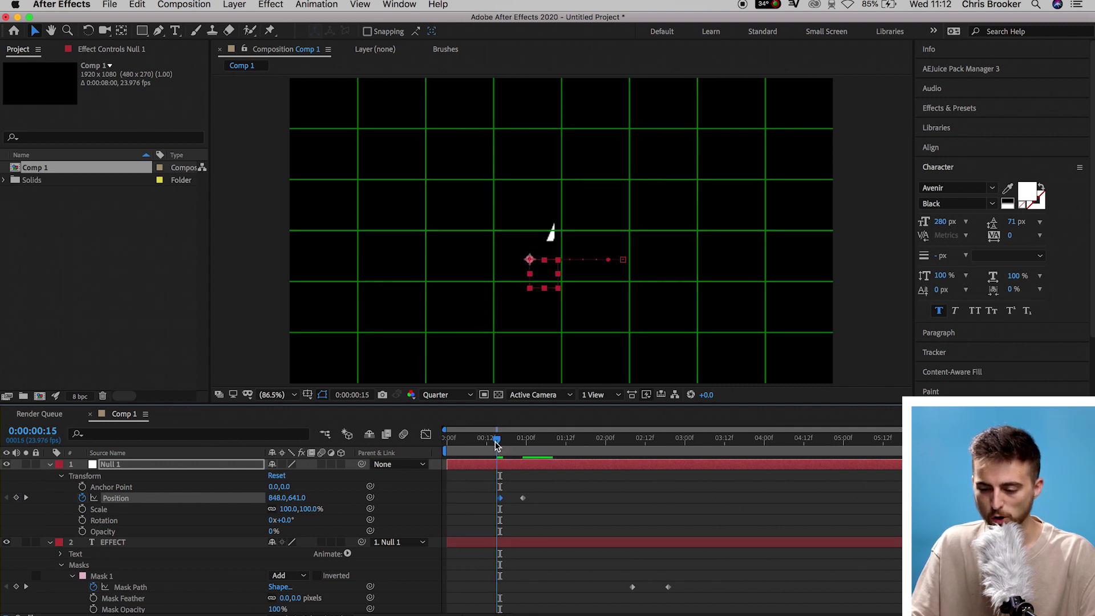
scroll(519, 458, down, 5)
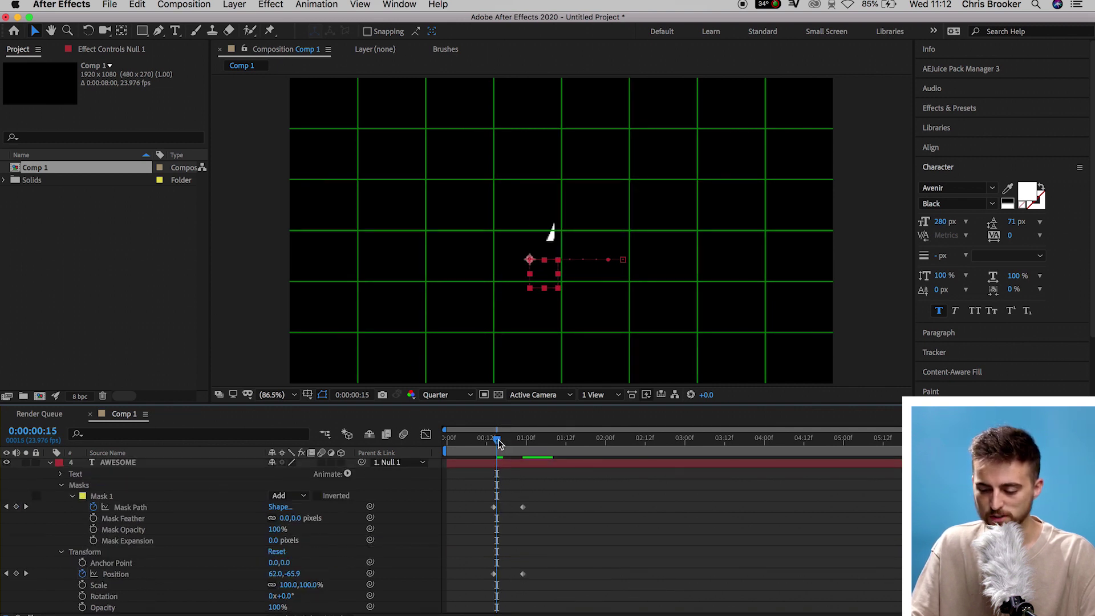
drag(498, 440, 494, 439)
scroll(505, 536, up, 5)
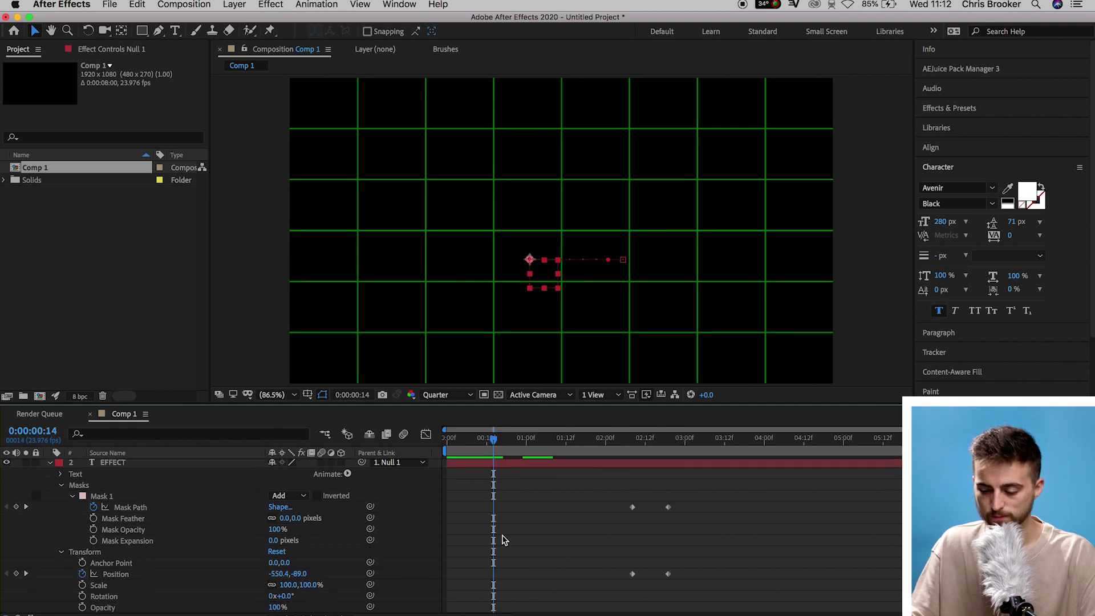
key(alt+shift+p)
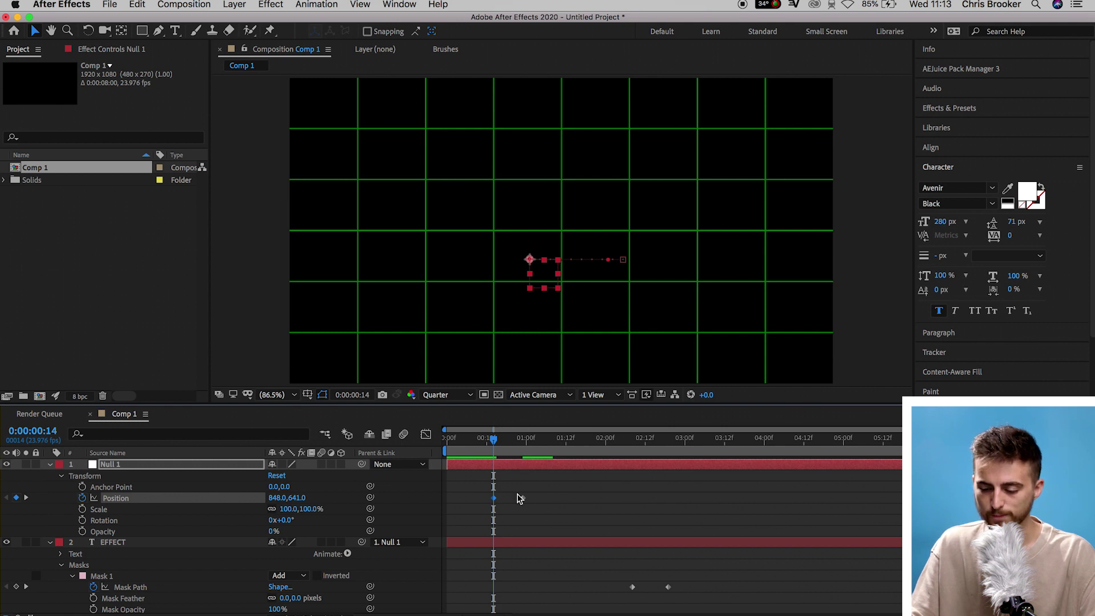
Compare the null's Position keyframes with AWESOME's keyframes and preview the centred reveal.
drag(528, 406, 531, 167)
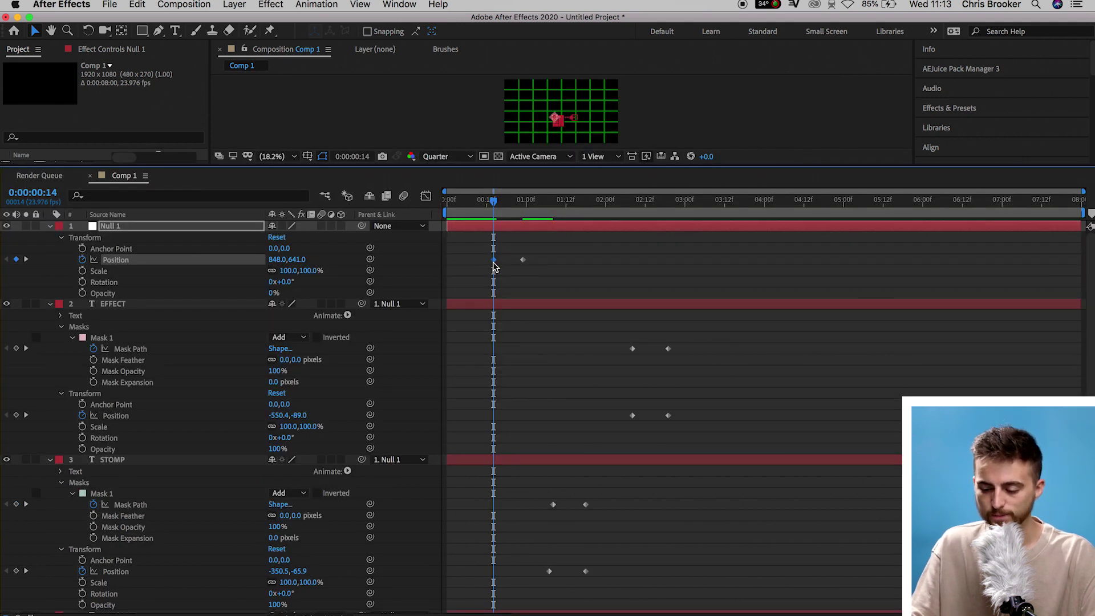
scroll(501, 281, down, 5)
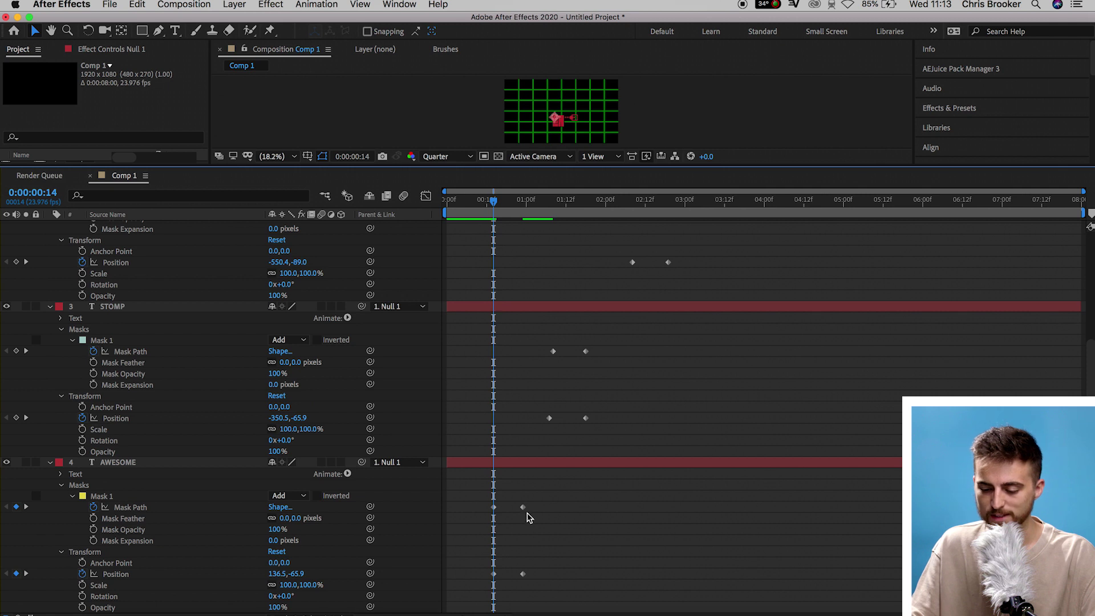
scroll(528, 516, up, 5)
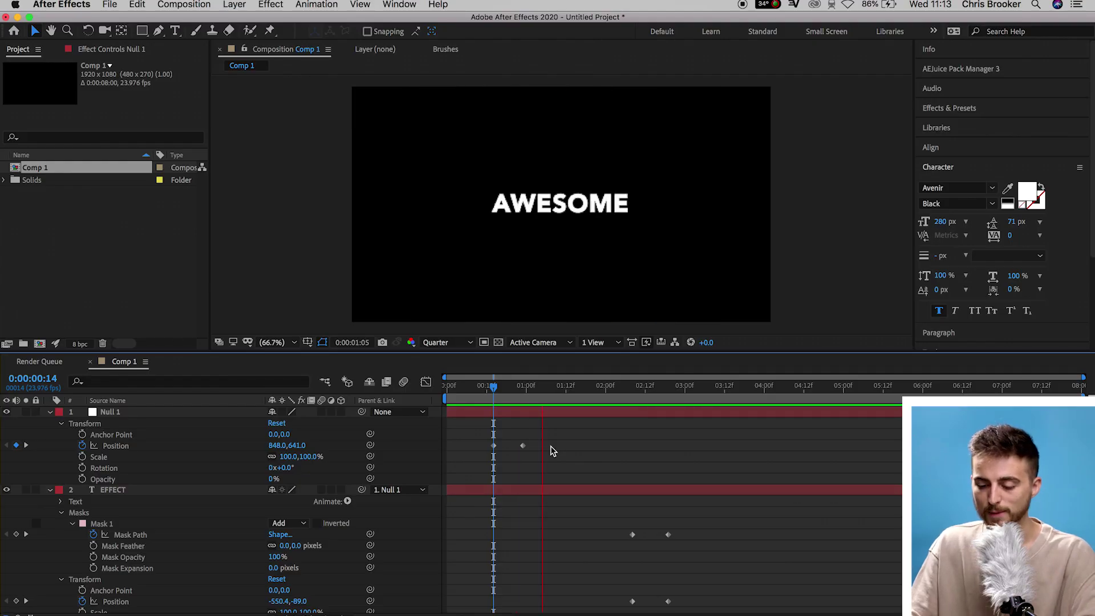
click(480, 386)
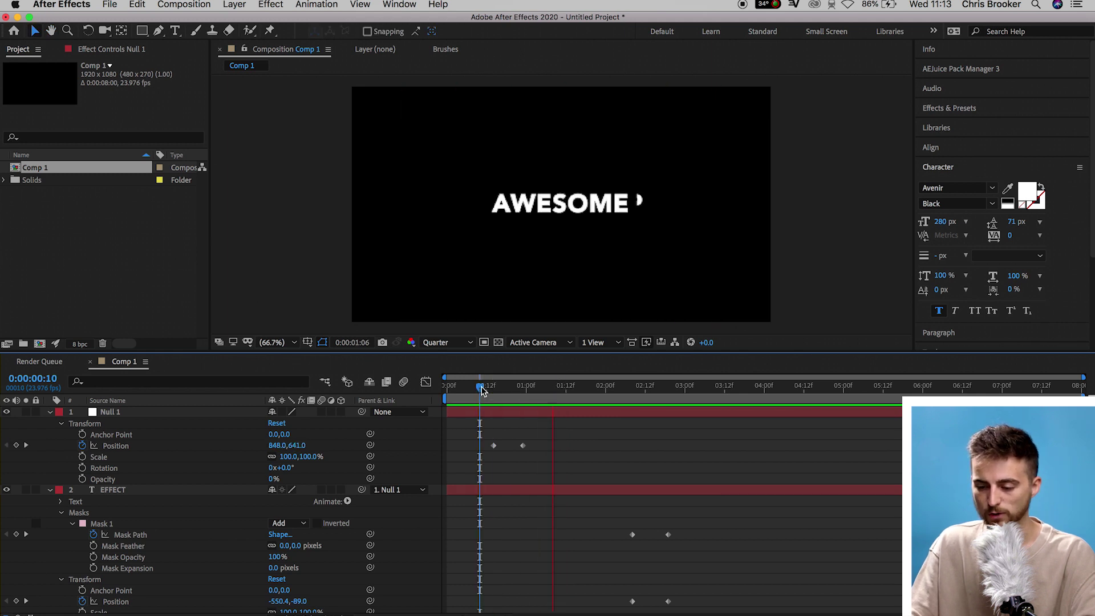
Move STOMP's starting Position keyframe to 0:00:01:08 so it lines up with its first Mask Path keyframe.
drag(480, 390, 556, 388)
scroll(541, 464, down, 8)
scroll(541, 464, up, 4)
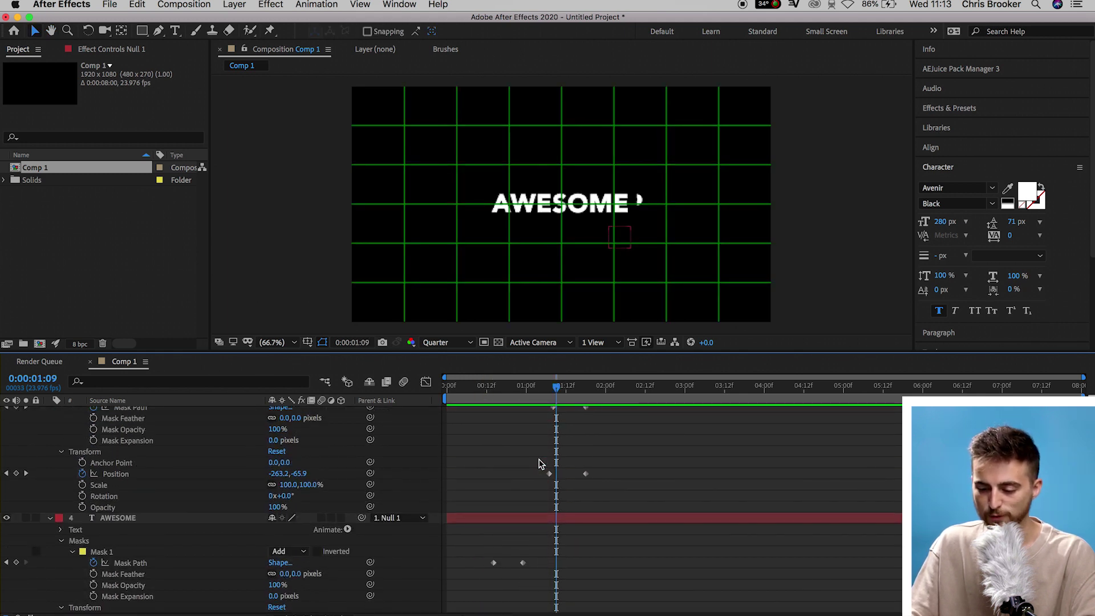
drag(556, 388, 552, 387)
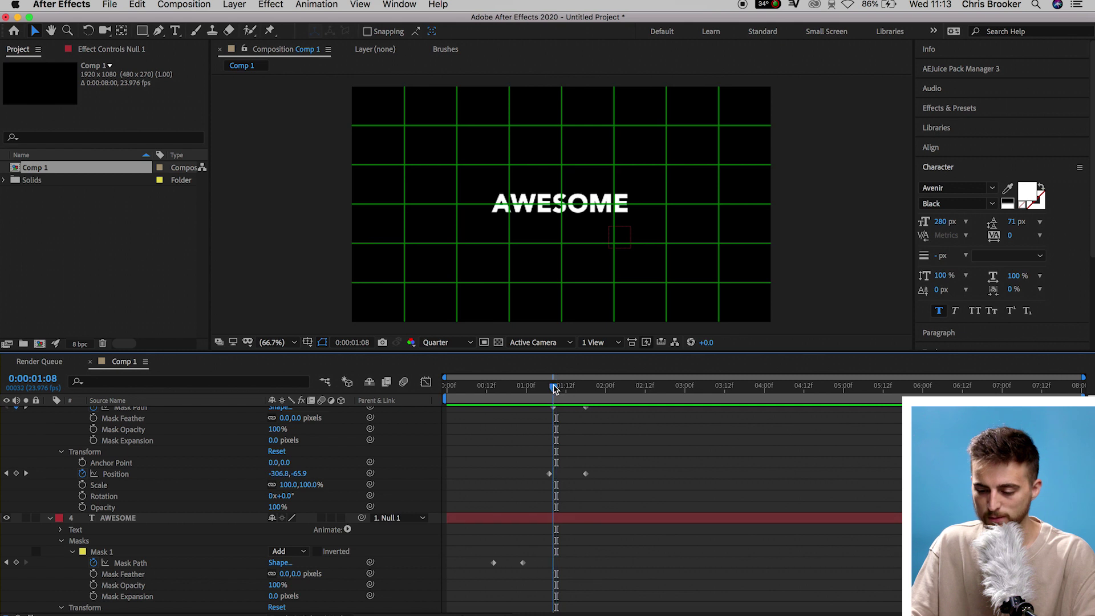
click(551, 475)
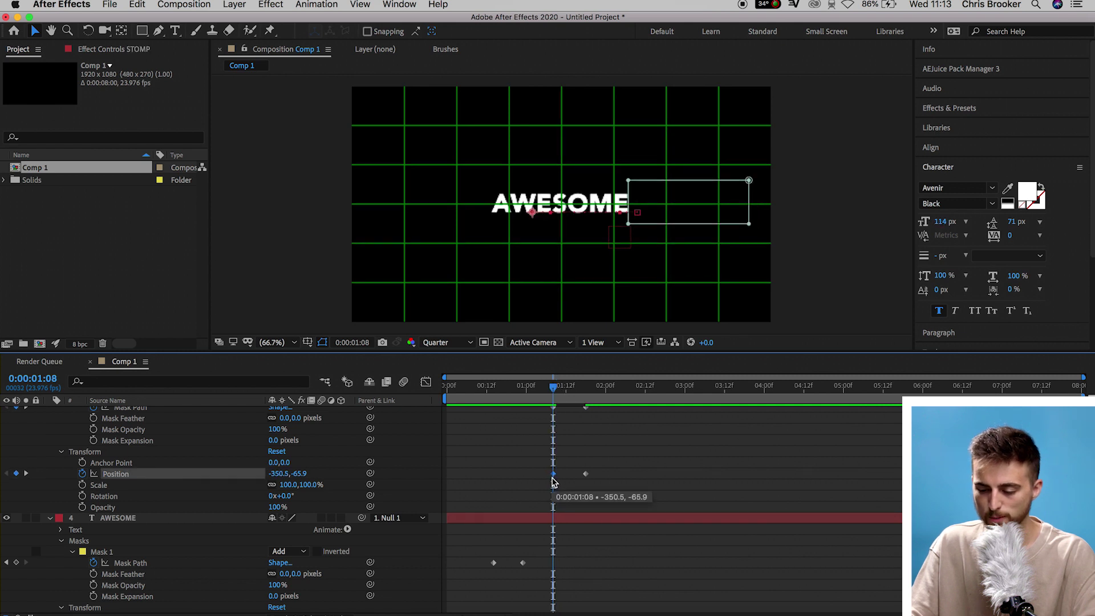
Hold the null's Position with a keyframe at 0:00:01:08 and keyframe it at 975, 641 at 0:00:01:18 to centre AWESOME STOMP.
scroll(552, 482, up, 20)
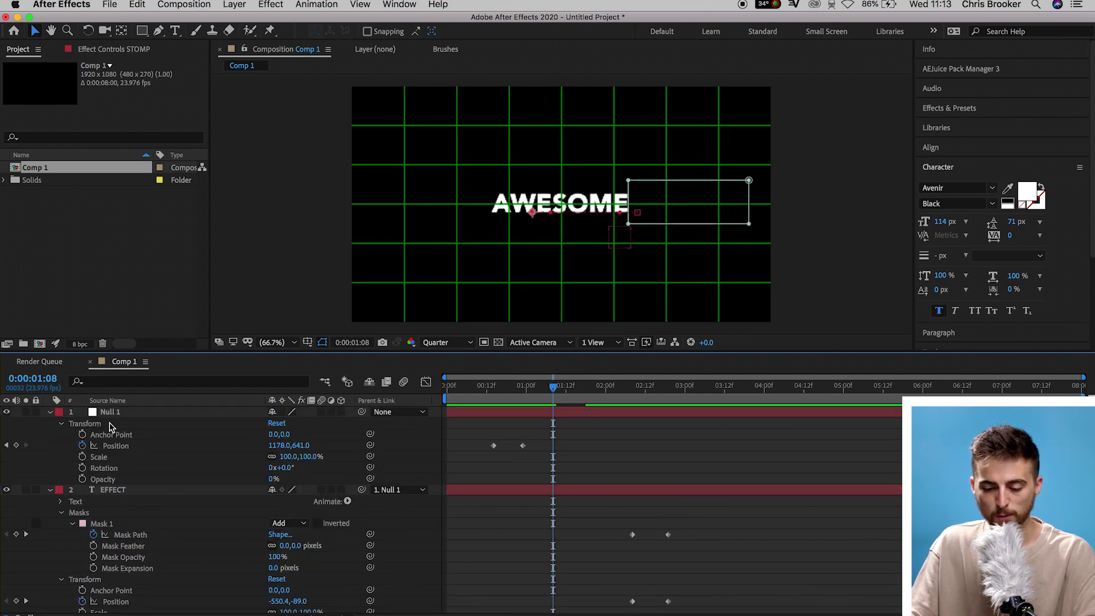
click(16, 445)
scroll(587, 596, down, 10)
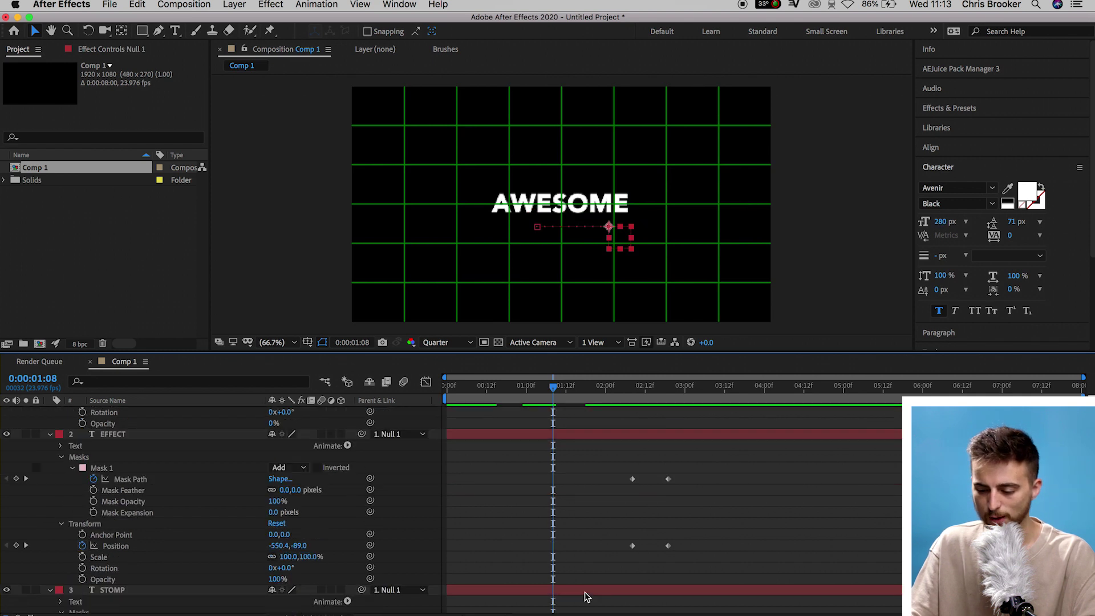
click(590, 400)
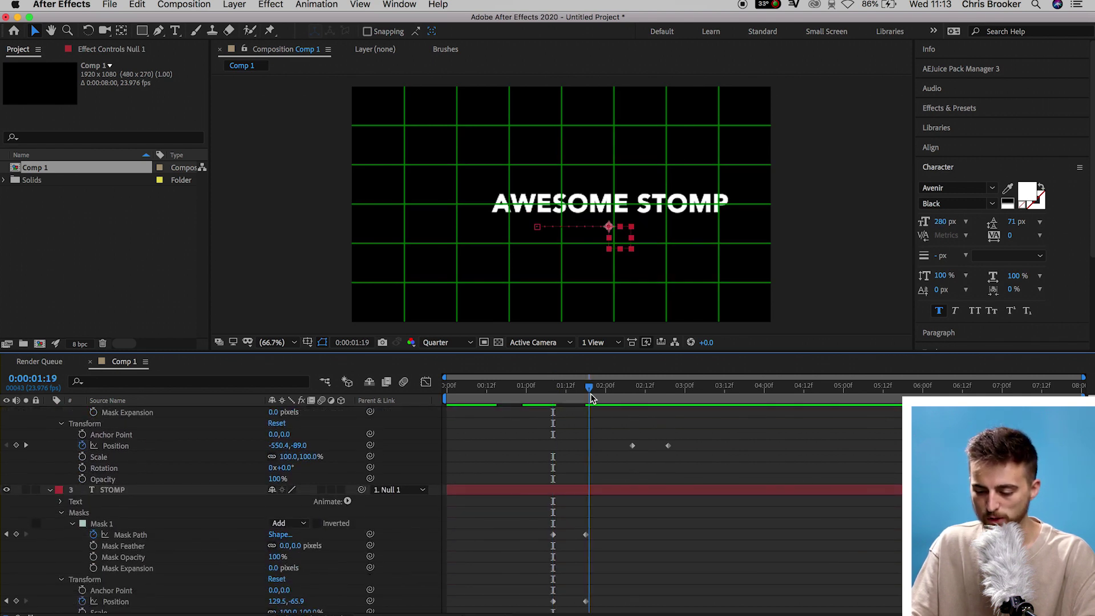
key(Page_Up)
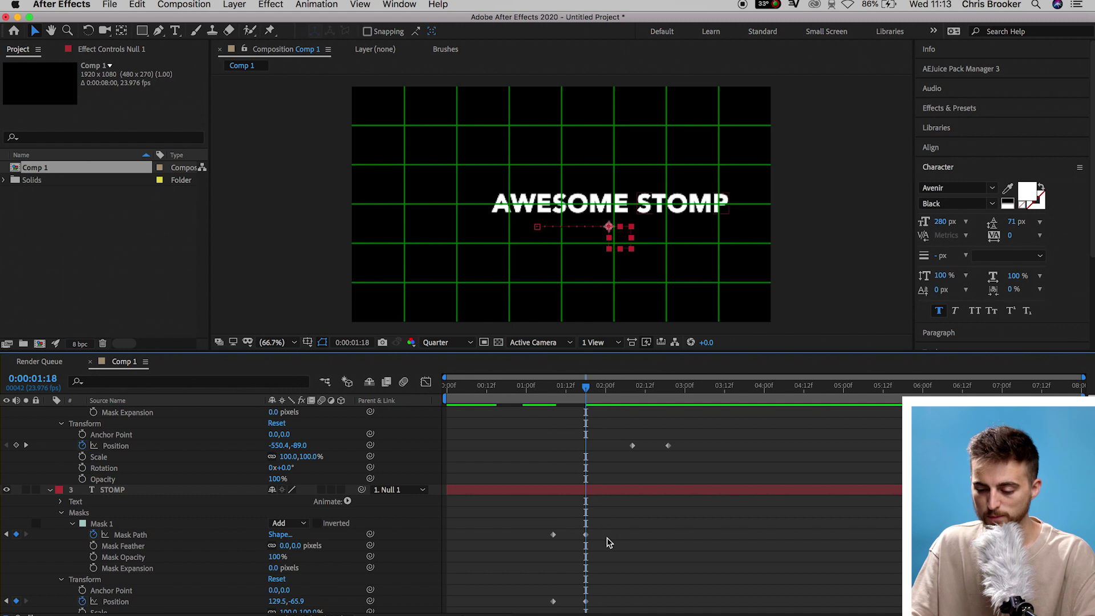
scroll(609, 541, up, 10)
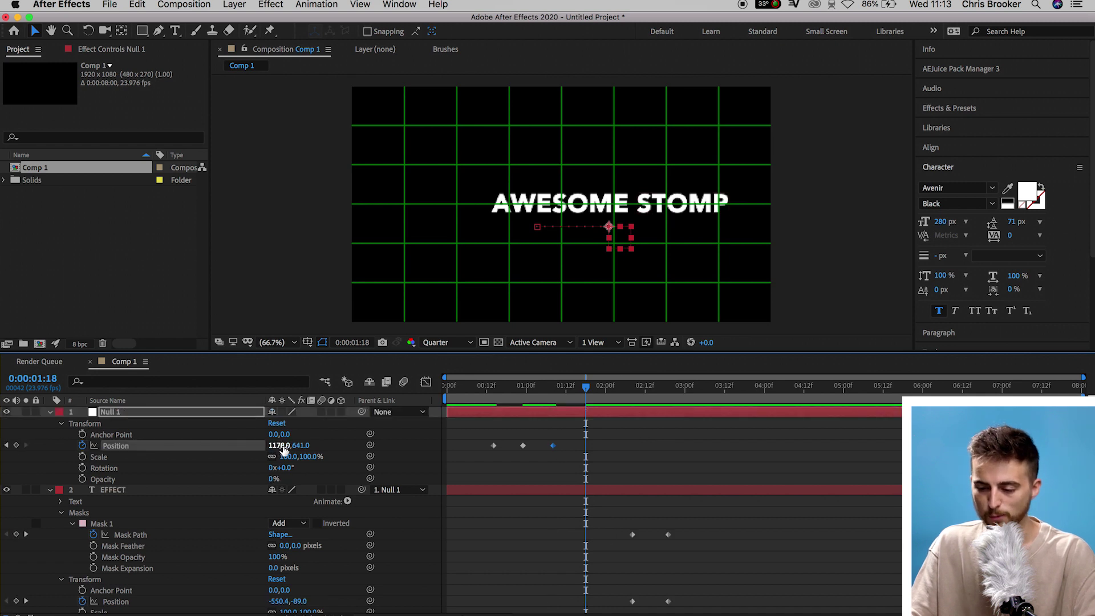
drag(284, 445, 167, 463)
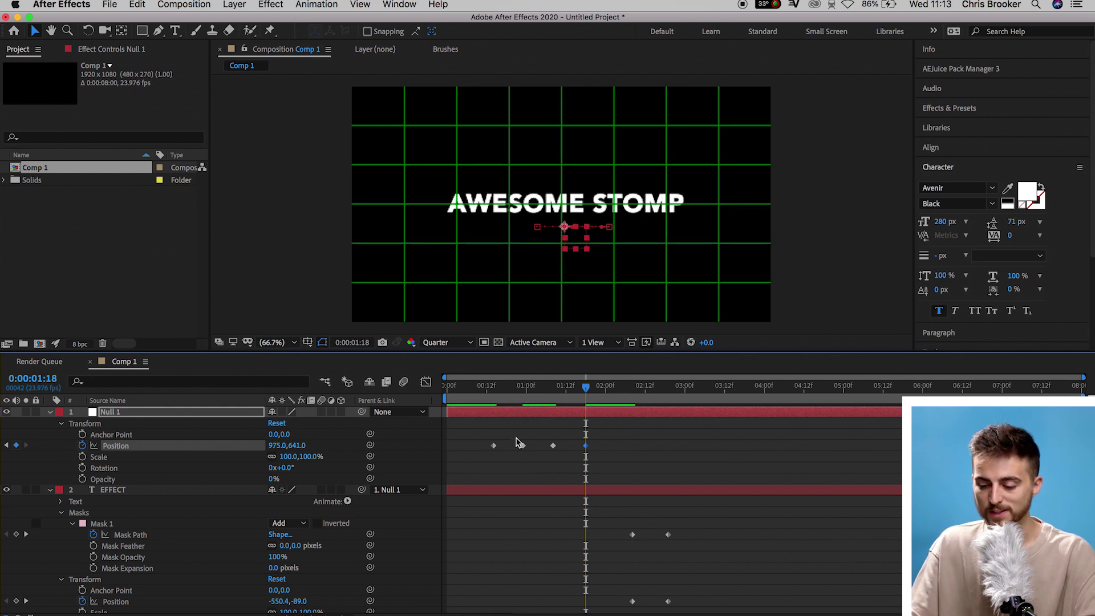
Hold the null's Position with a keyframe at 0:00:02:08 and raise the null at 0:00:02:19 to centre the full title vertically.
click(633, 396)
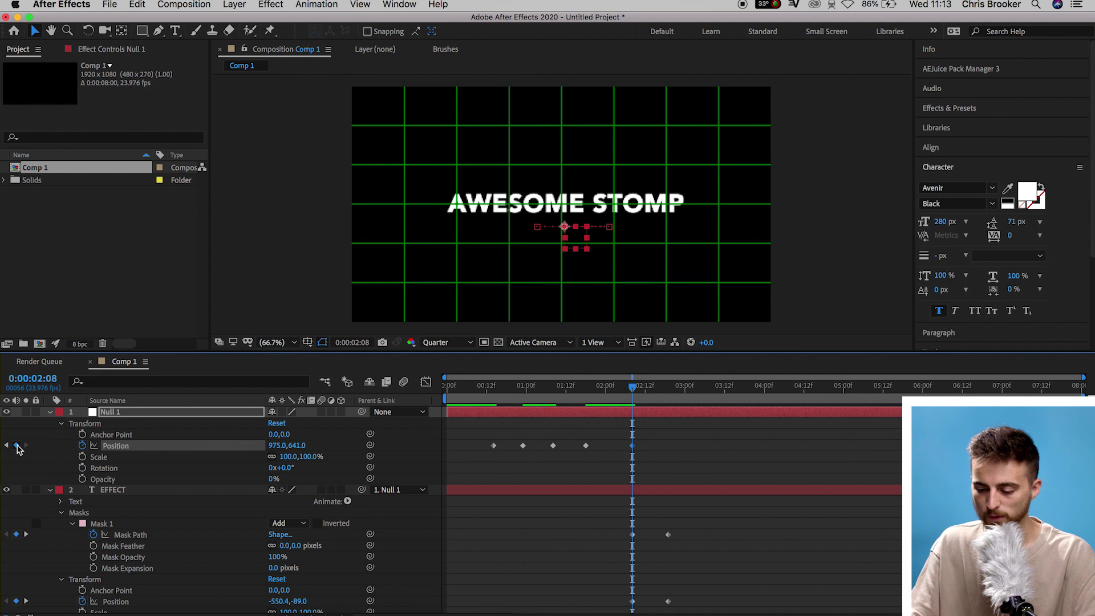
click(671, 393)
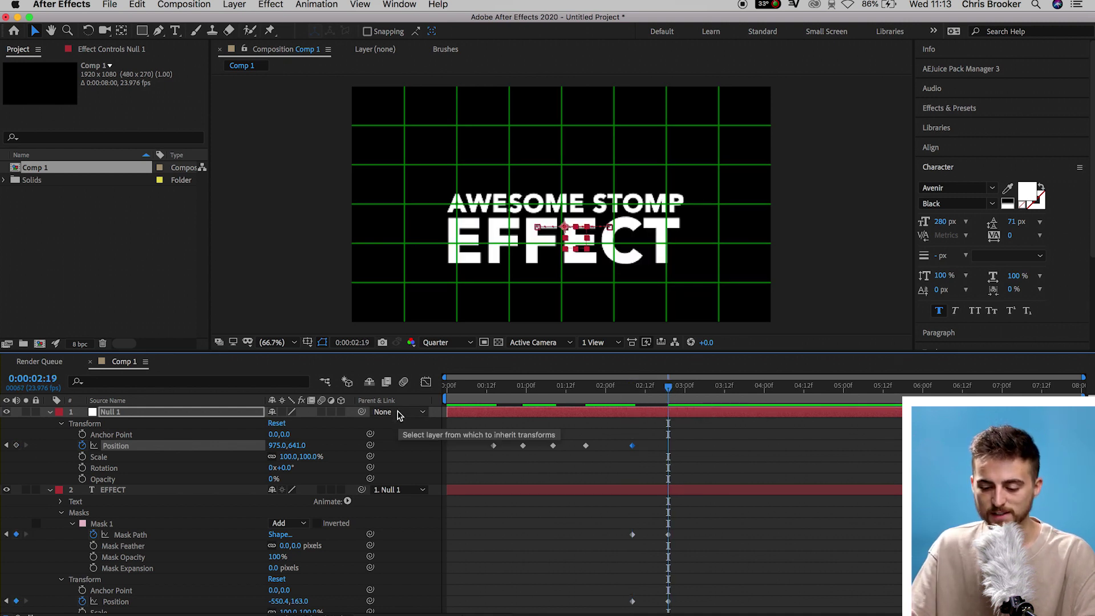
drag(289, 445, 220, 450)
Hide the proportional grid, enlarge the composition view and play the animation from the start.
key(Home)
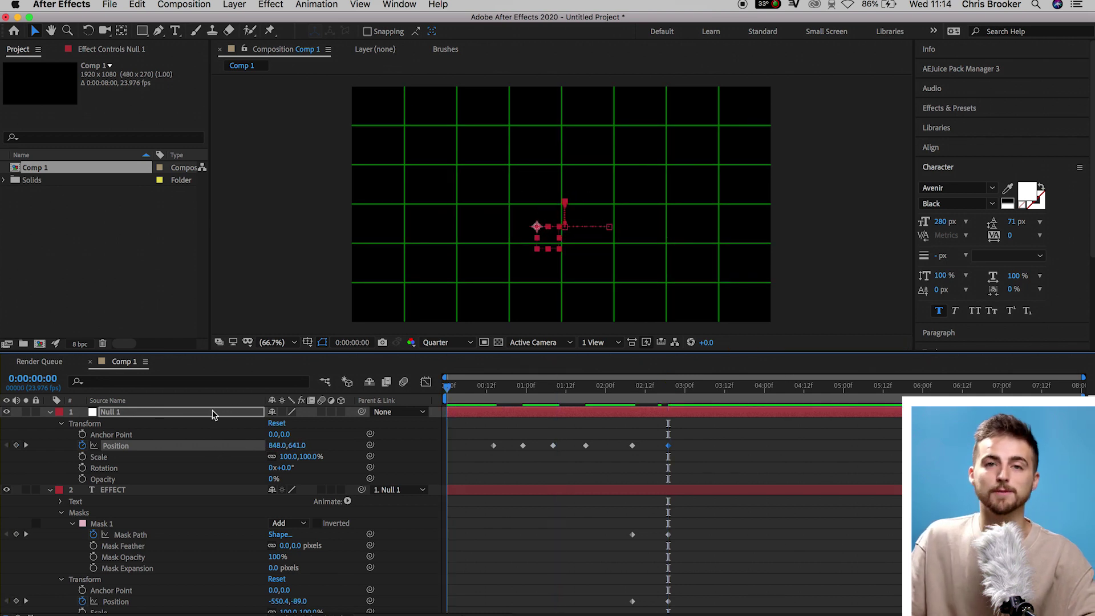
click(308, 342)
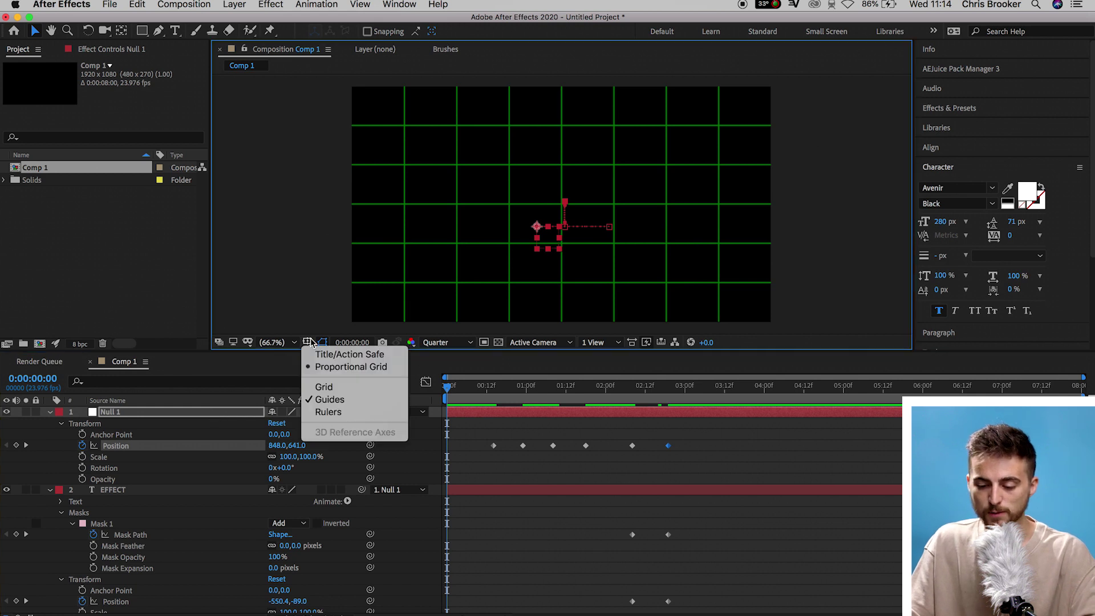
click(336, 365)
drag(502, 351, 491, 417)
key(space)
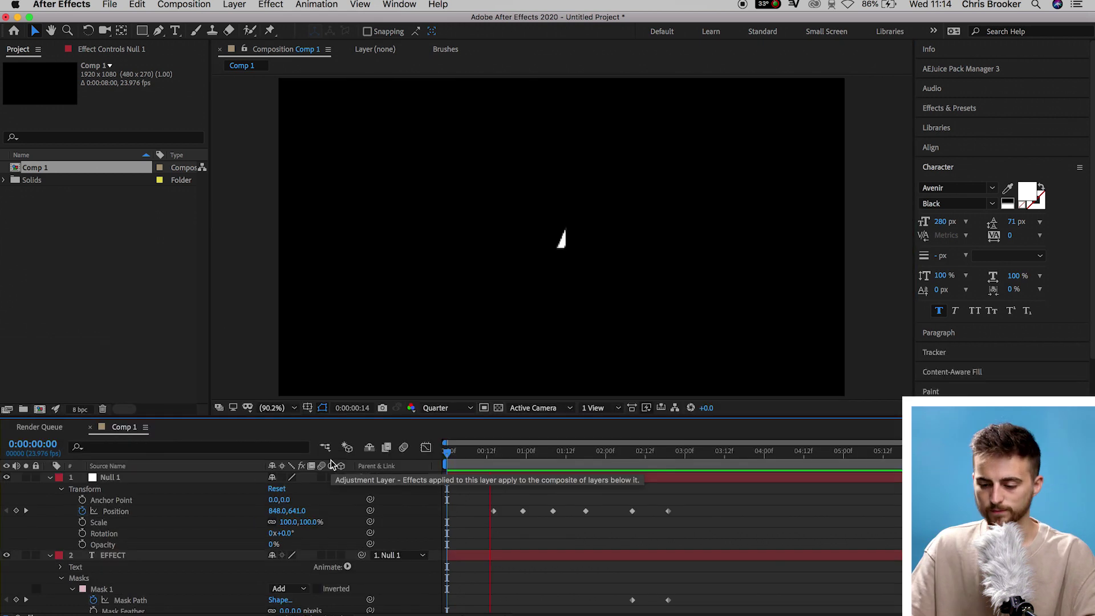